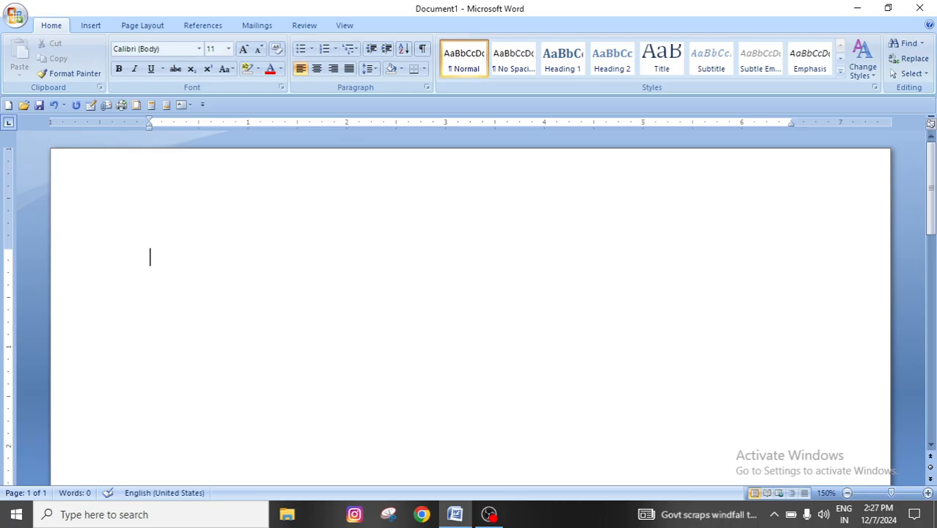
Generate sample text in the blank document with =rand(50,8) and return to the start of the first page.
{"action": "type", "text": "=rand(50,8"}
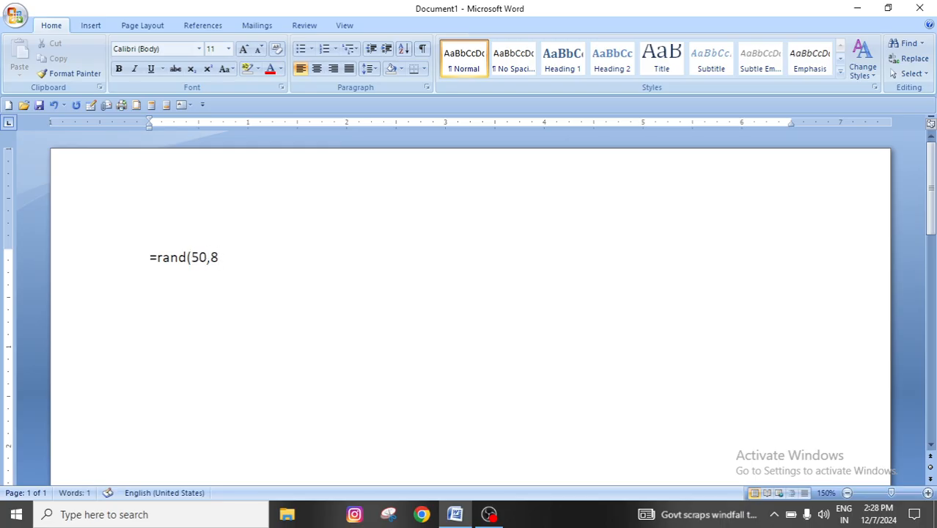
{"action": "type", "text": ")"}
{"action": "key", "text": "Return"}
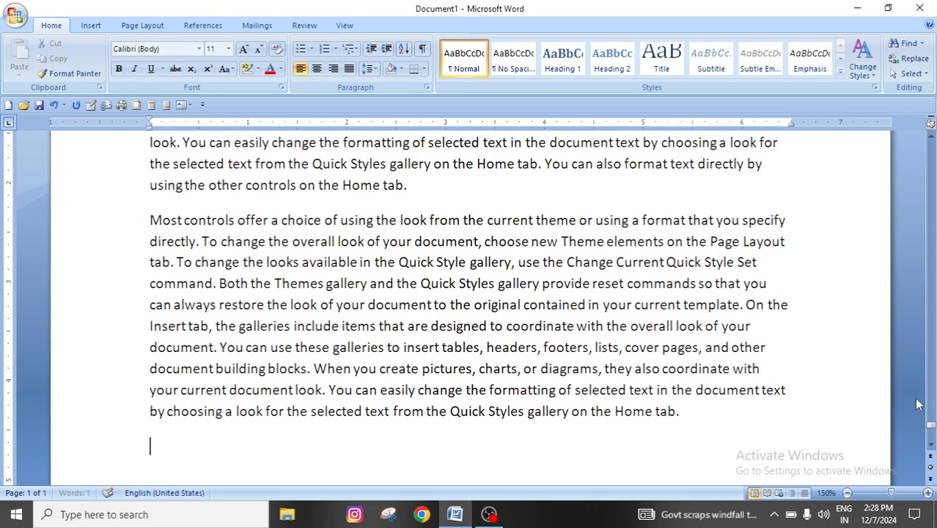
{"action": "left_click_drag", "start_coordinate": [931, 430], "coordinate": [932, 146]}
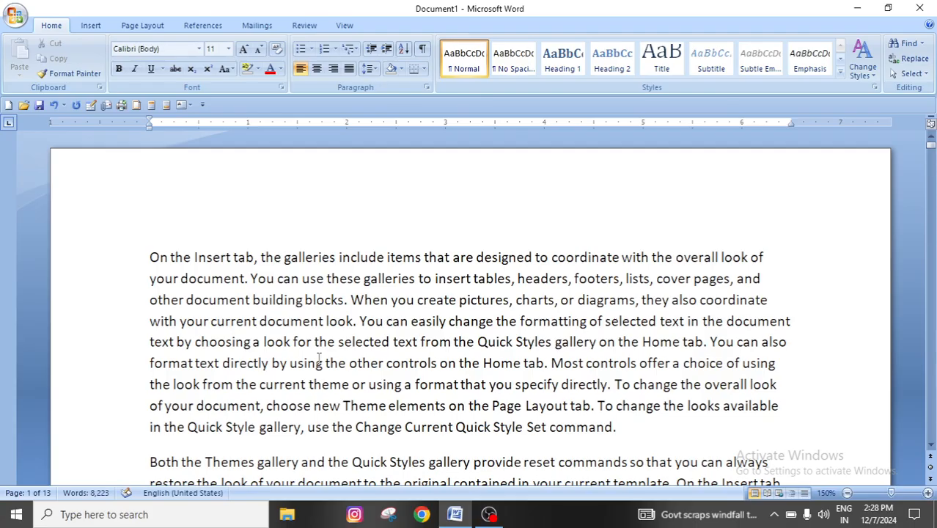
{"action": "left_click", "coordinate": [923, 44]}
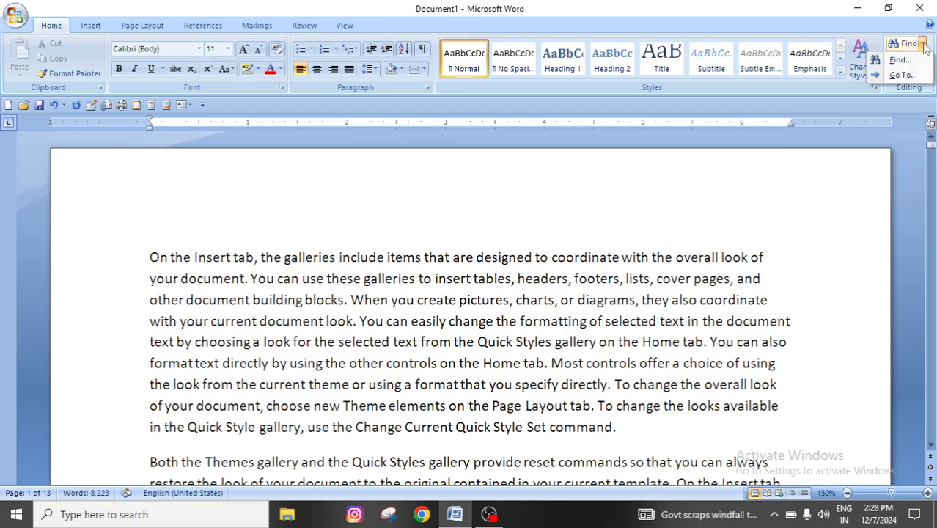
{"action": "left_click", "coordinate": [860, 145]}
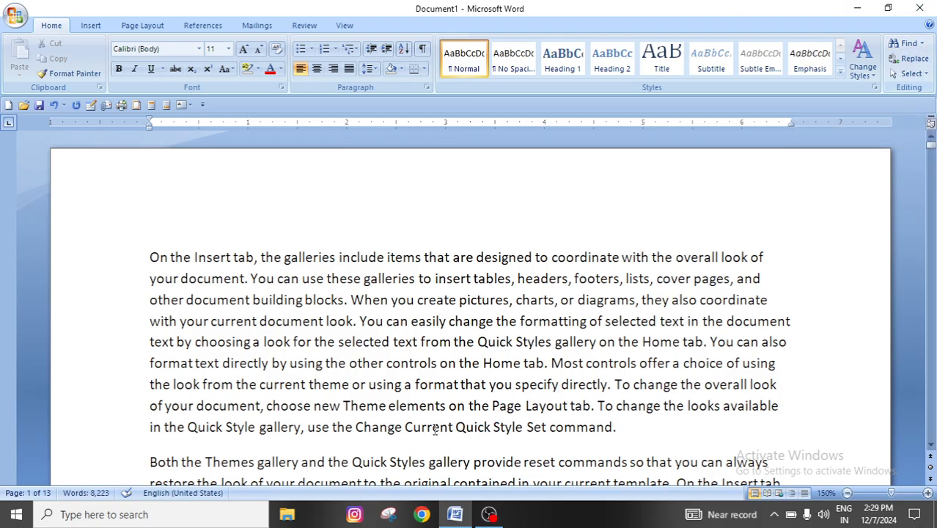
{"action": "left_click", "coordinate": [449, 383]}
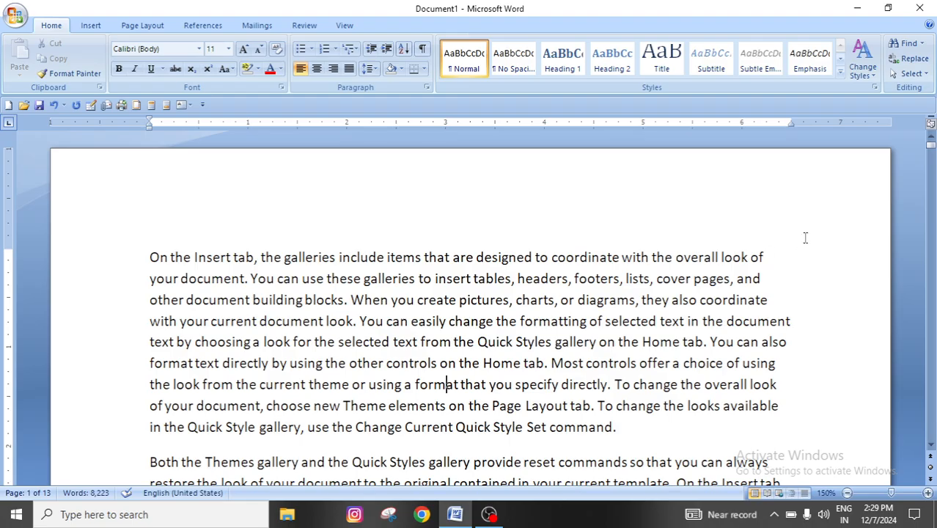
{"action": "left_click", "coordinate": [908, 77]}
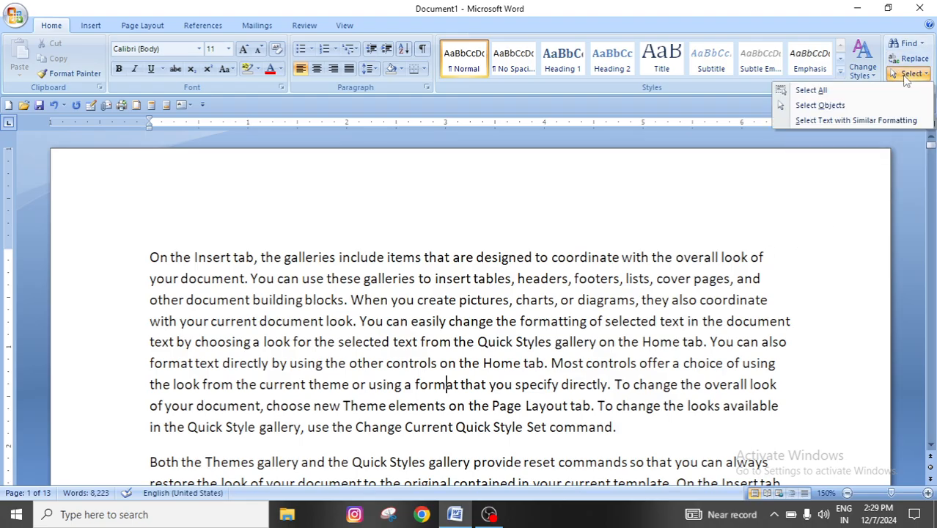
{"action": "left_click", "coordinate": [440, 325]}
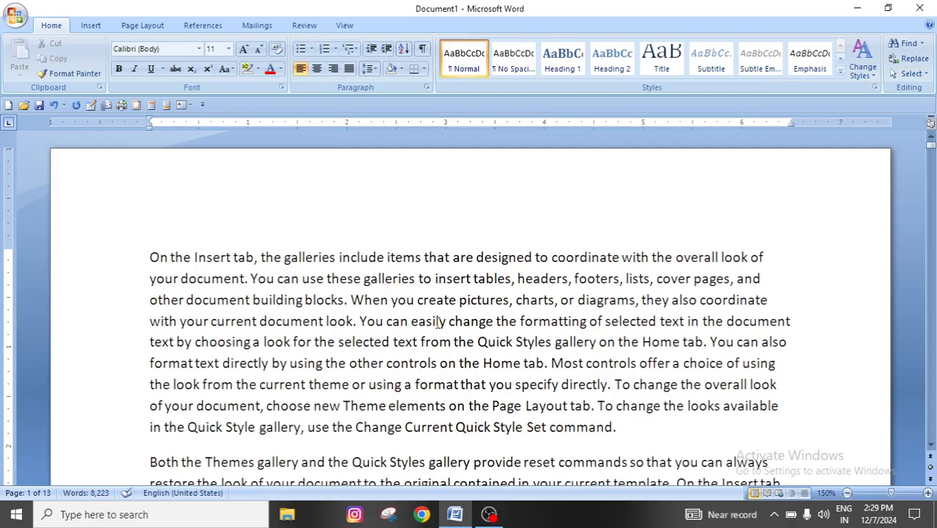
Try selecting all of the document's text, look through the selected pages, and deselect it.
{"action": "key", "text": "ctrl+a"}
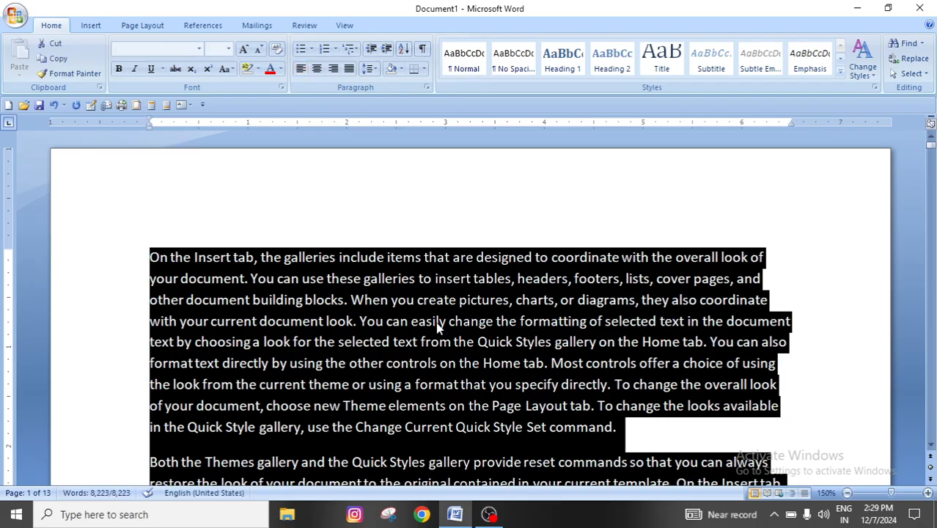
{"action": "left_click", "coordinate": [598, 345]}
{"action": "left_click", "coordinate": [907, 74]}
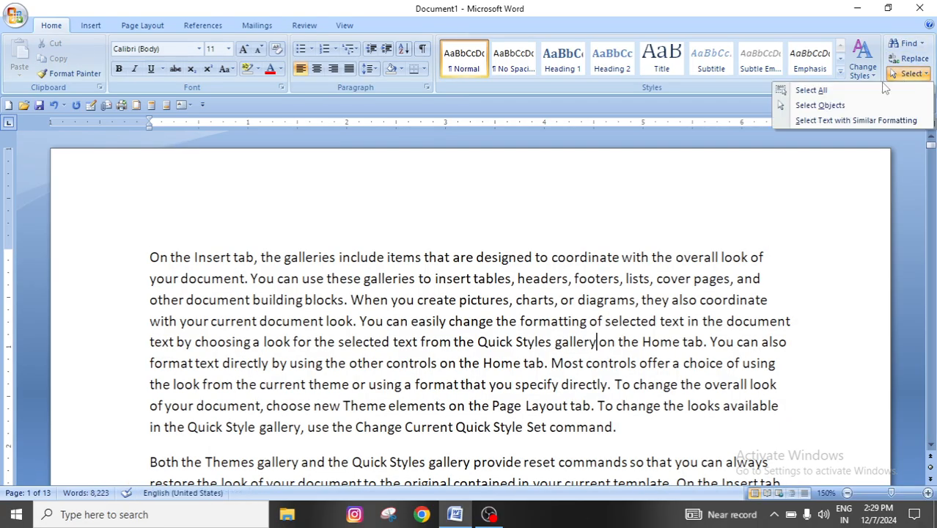
{"action": "left_click", "coordinate": [839, 91]}
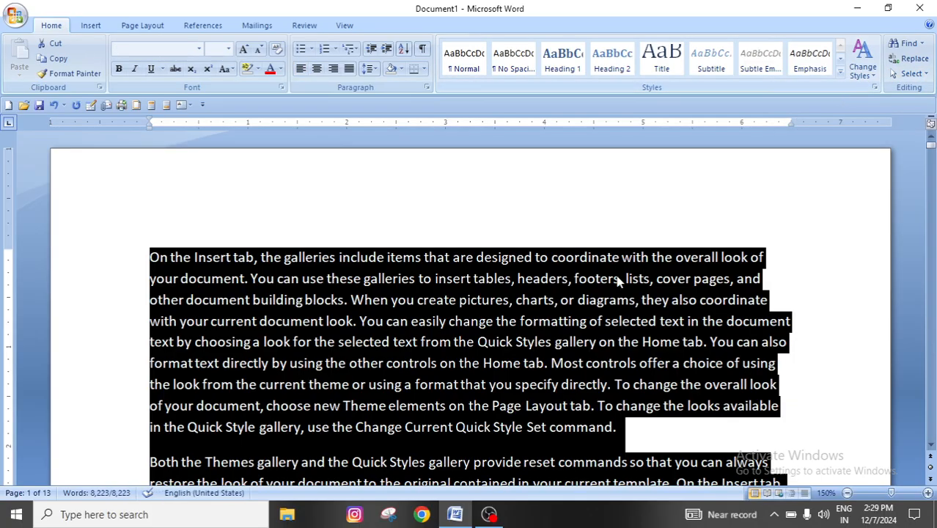
{"action": "scroll", "coordinate": [529, 366], "scroll_direction": "down", "scroll_amount": 5}
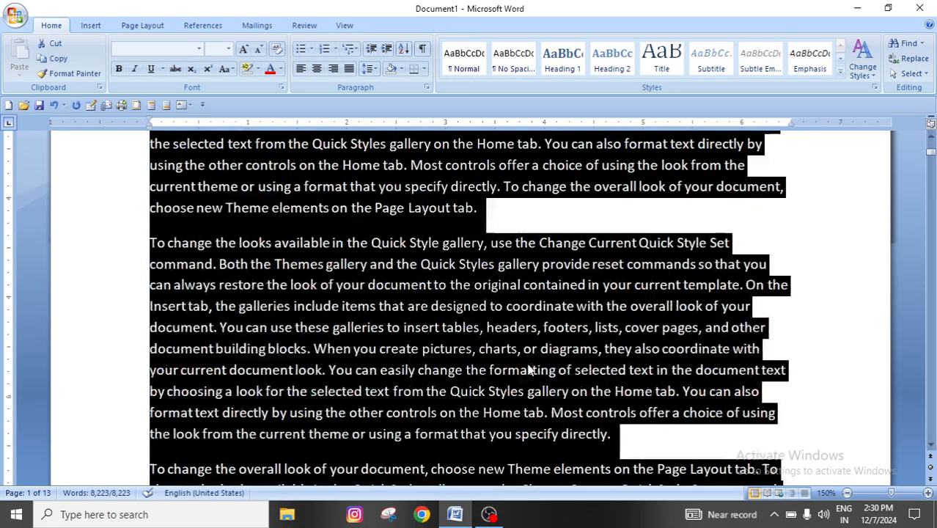
{"action": "scroll", "coordinate": [529, 371], "scroll_direction": "down", "scroll_amount": 10}
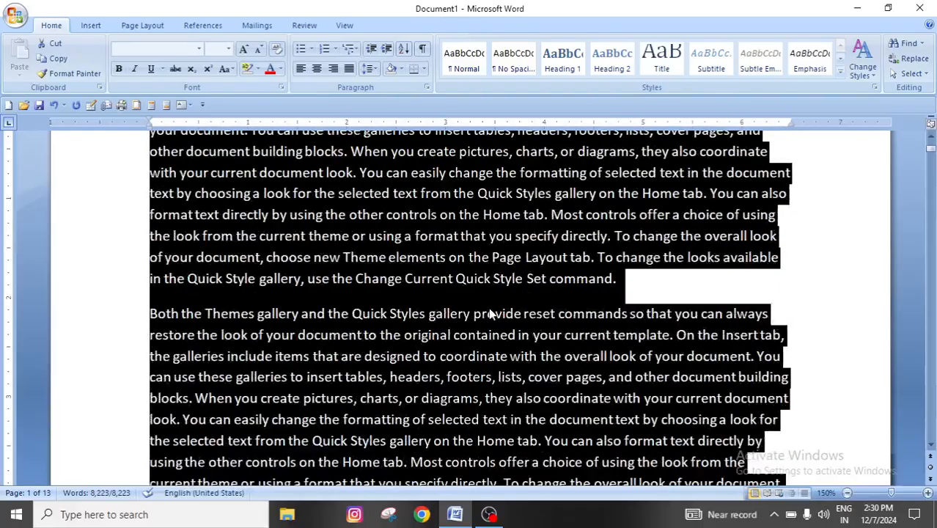
{"action": "left_click", "coordinate": [487, 314]}
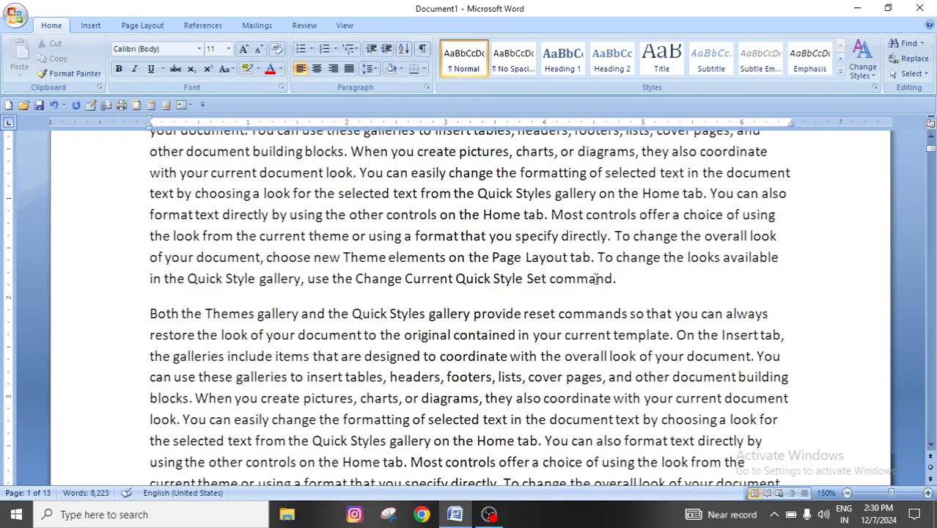
{"action": "scroll", "coordinate": [596, 278], "scroll_direction": "up", "scroll_amount": 2}
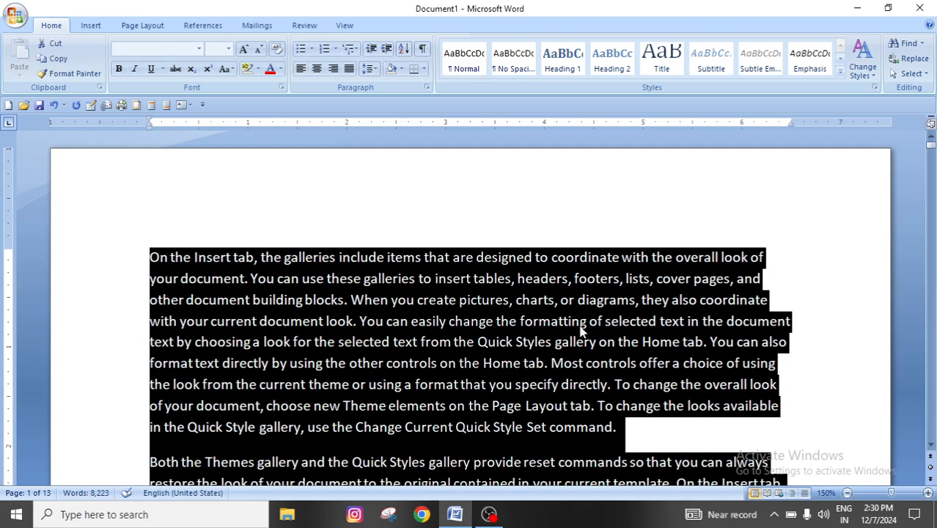
Select all the text, search for the word "look", and apply reading highlight to all its occurrences.
{"action": "key", "text": "ctrl+a"}
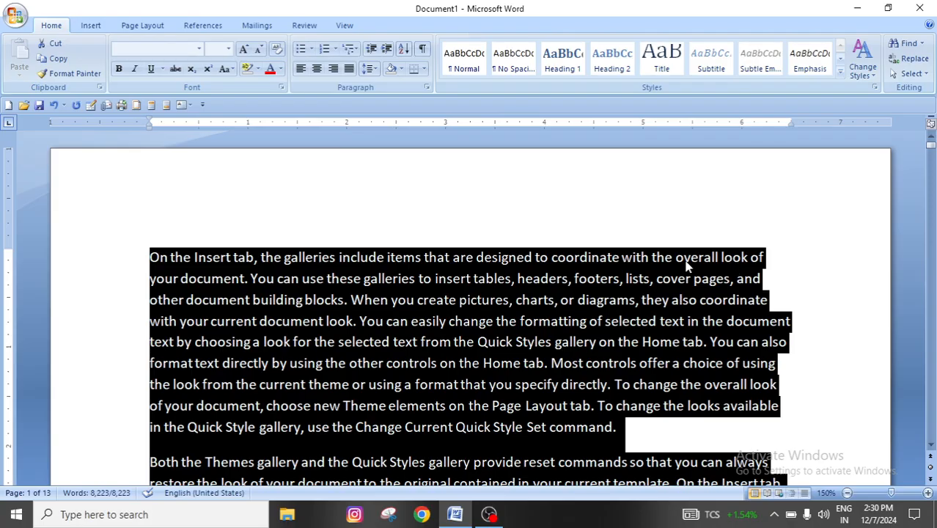
{"action": "left_click", "coordinate": [904, 45]}
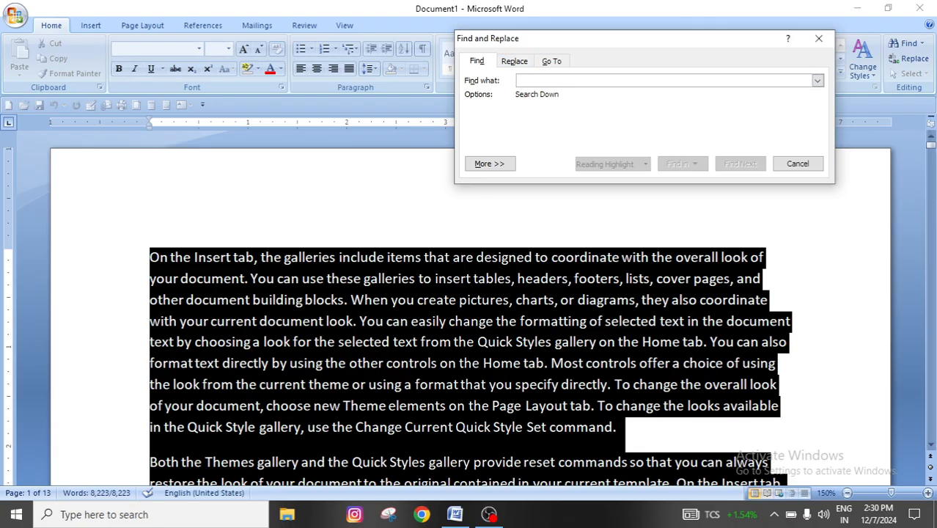
{"action": "type", "text": "lloo"}
{"action": "key", "text": "BackSpace"}
{"action": "key", "text": "BackSpace"}
{"action": "key", "text": "BackSpace"}
{"action": "key", "text": "BackSpace"}
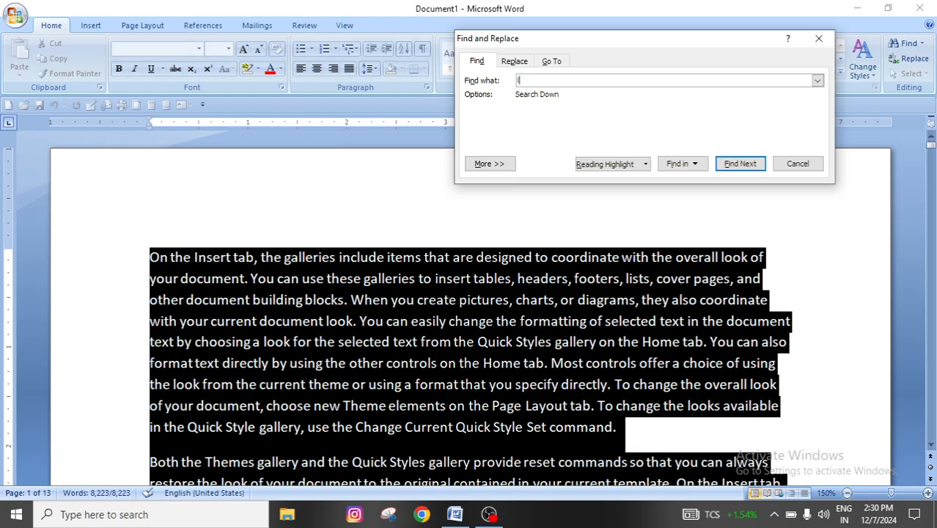
{"action": "type", "text": "look"}
{"action": "left_click", "coordinate": [603, 164]}
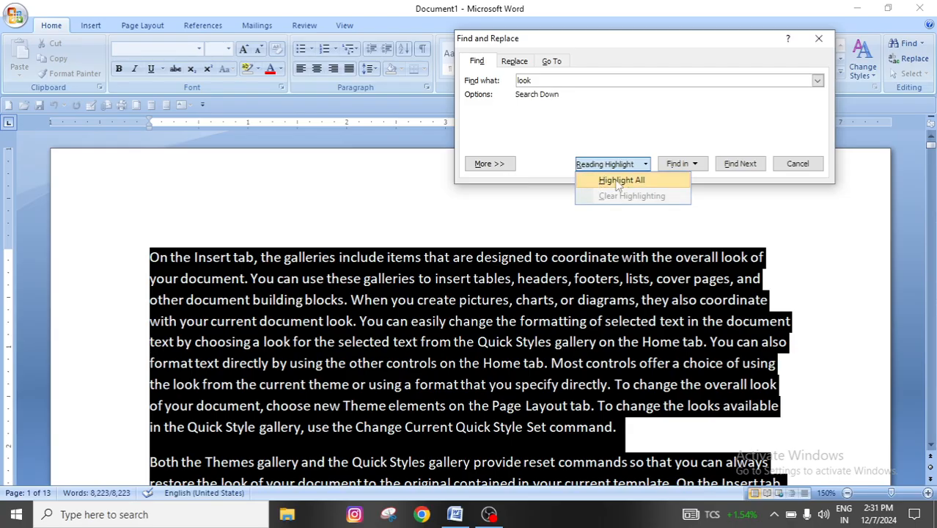
{"action": "left_click", "coordinate": [617, 183]}
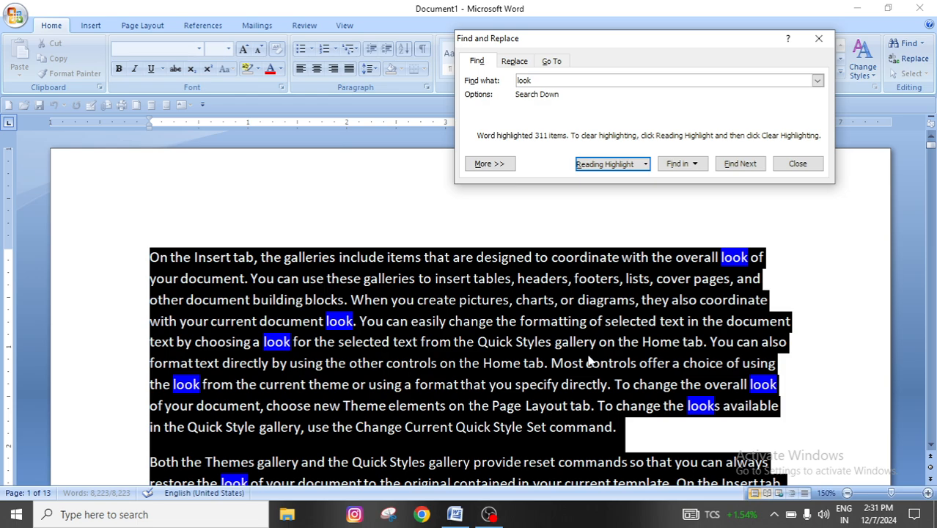
{"action": "left_click", "coordinate": [818, 39]}
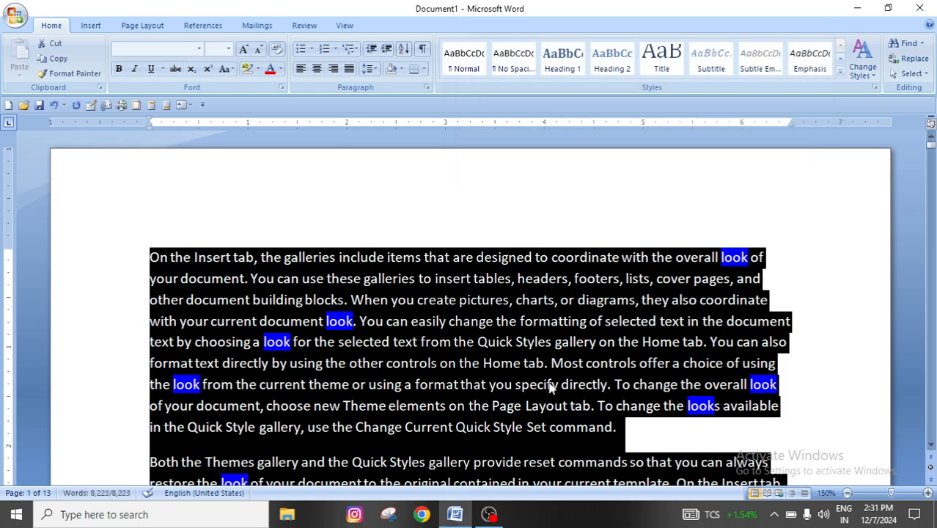
Clear the text selection and examine the highlighted occurrences of "look" across the first pages.
{"action": "scroll", "coordinate": [549, 386], "scroll_direction": "down", "scroll_amount": 6}
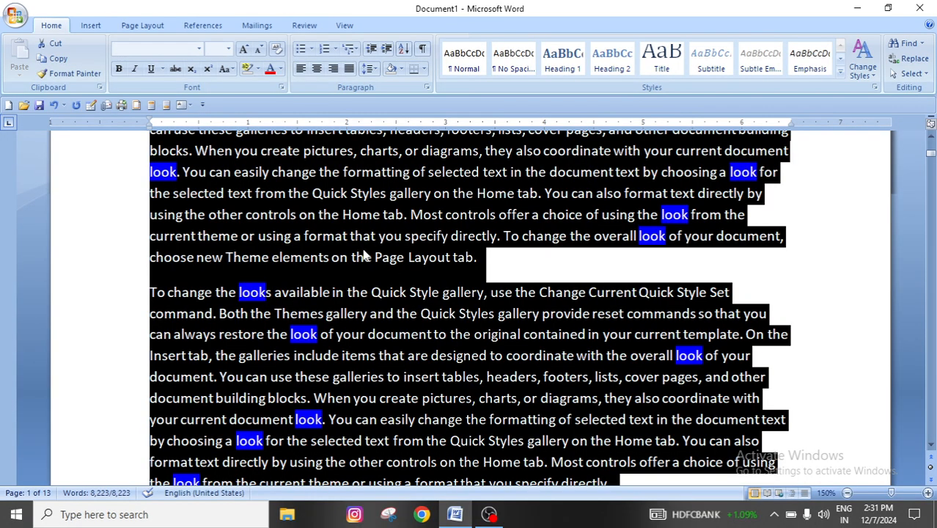
{"action": "scroll", "coordinate": [401, 295], "scroll_direction": "down", "scroll_amount": 5}
{"action": "scroll", "coordinate": [401, 295], "scroll_direction": "down", "scroll_amount": 5}
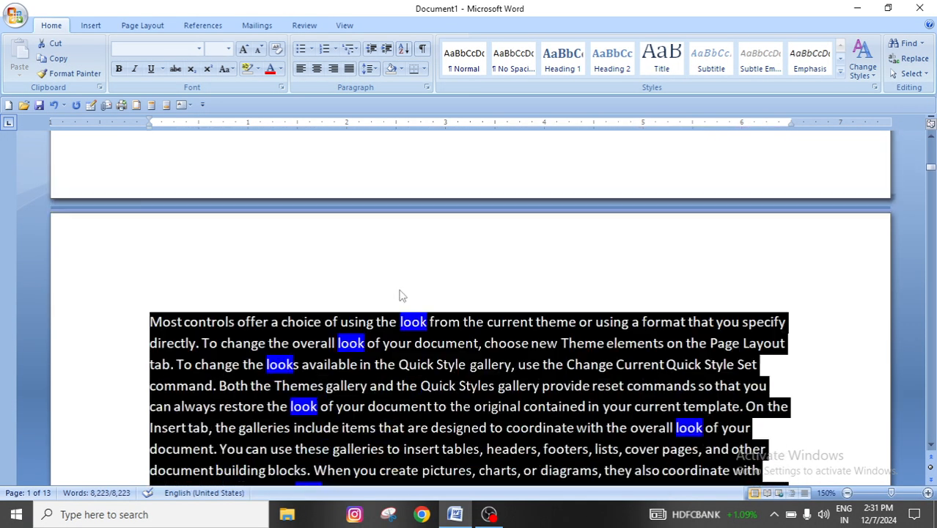
{"action": "left_click", "coordinate": [527, 287]}
{"action": "scroll", "coordinate": [527, 287], "scroll_direction": "up", "scroll_amount": 12}
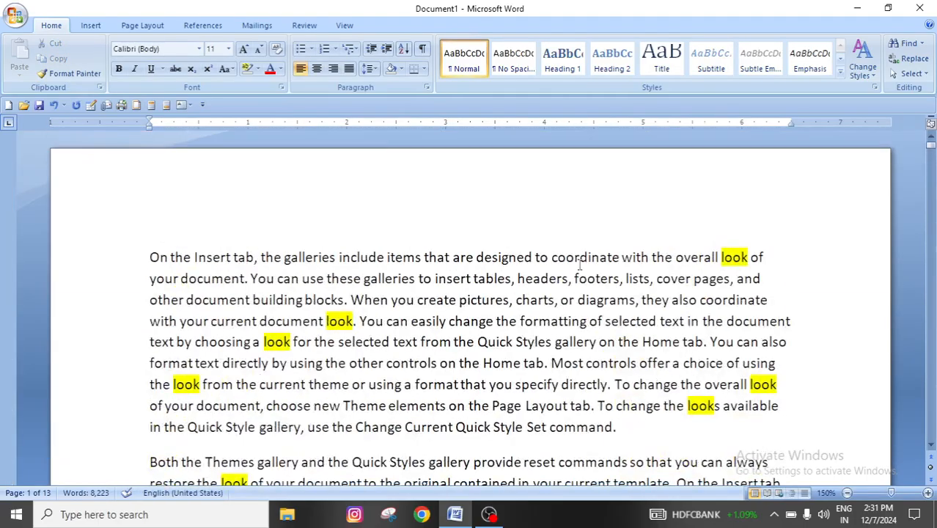
{"action": "scroll", "coordinate": [497, 323], "scroll_direction": "down", "scroll_amount": 9}
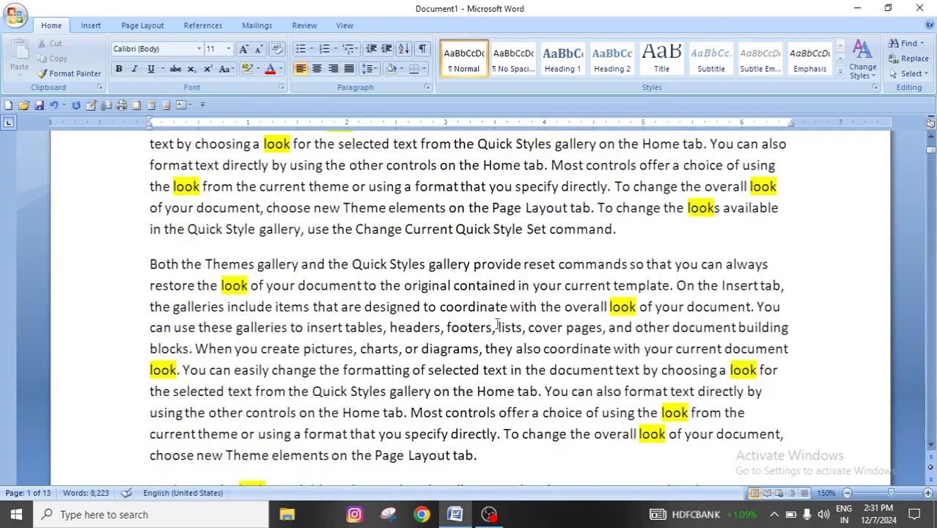
{"action": "scroll", "coordinate": [497, 323], "scroll_direction": "down", "scroll_amount": 9}
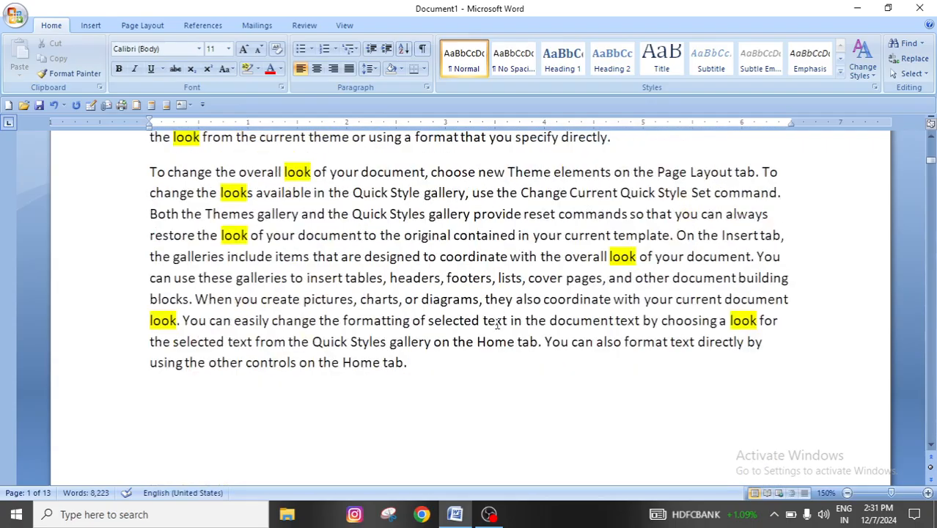
{"action": "scroll", "coordinate": [497, 323], "scroll_direction": "down", "scroll_amount": 9}
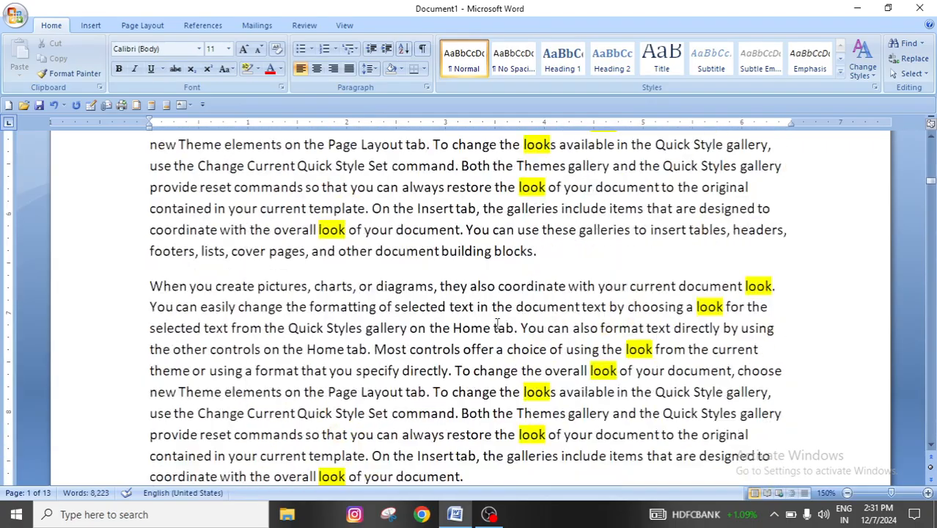
{"action": "scroll", "coordinate": [497, 323], "scroll_direction": "down", "scroll_amount": 9}
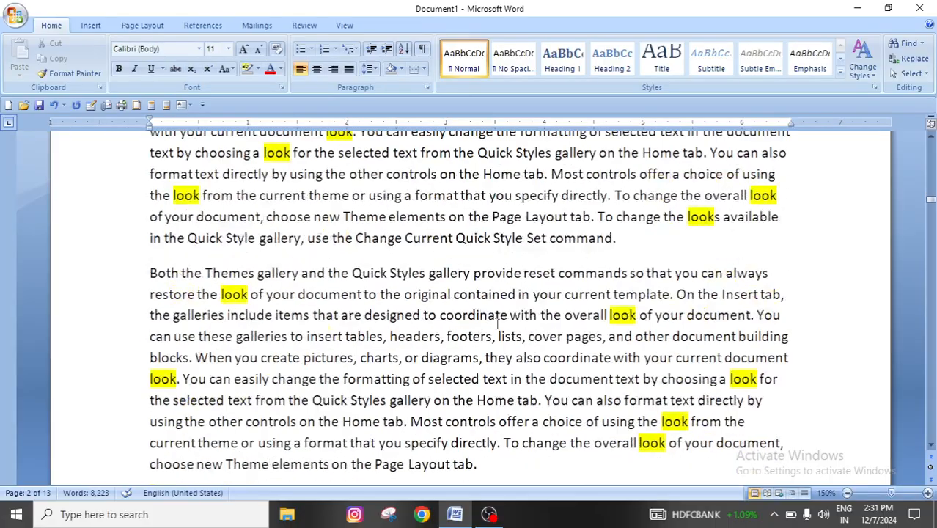
{"action": "scroll", "coordinate": [496, 323], "scroll_direction": "down", "scroll_amount": 9}
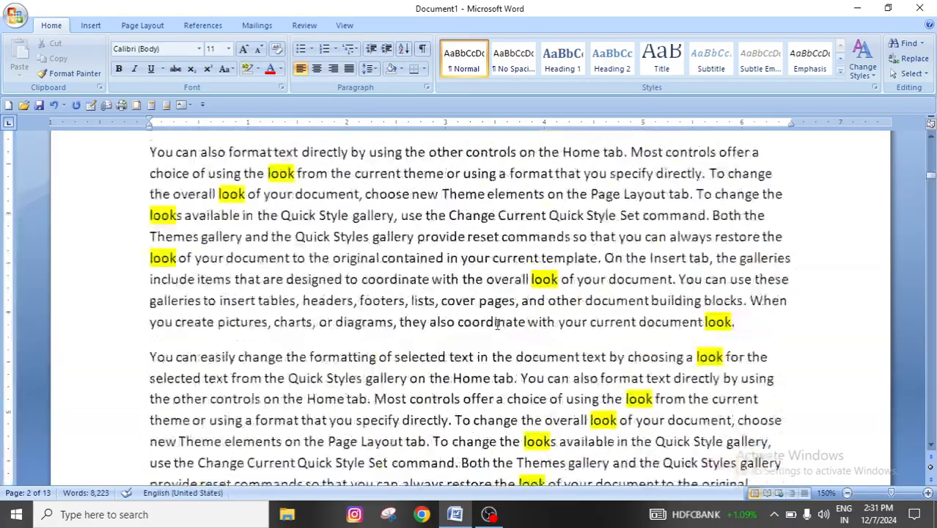
{"action": "scroll", "coordinate": [497, 323], "scroll_direction": "up", "scroll_amount": 1}
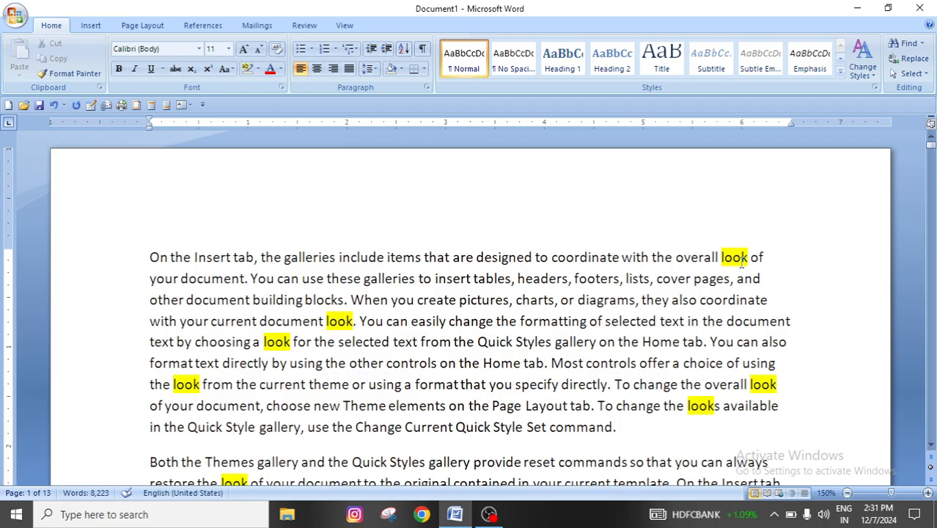
Clear the reading highlight from all occurrences of "look" and close the search dialog.
{"action": "left_click", "coordinate": [604, 301]}
{"action": "left_click", "coordinate": [906, 44]}
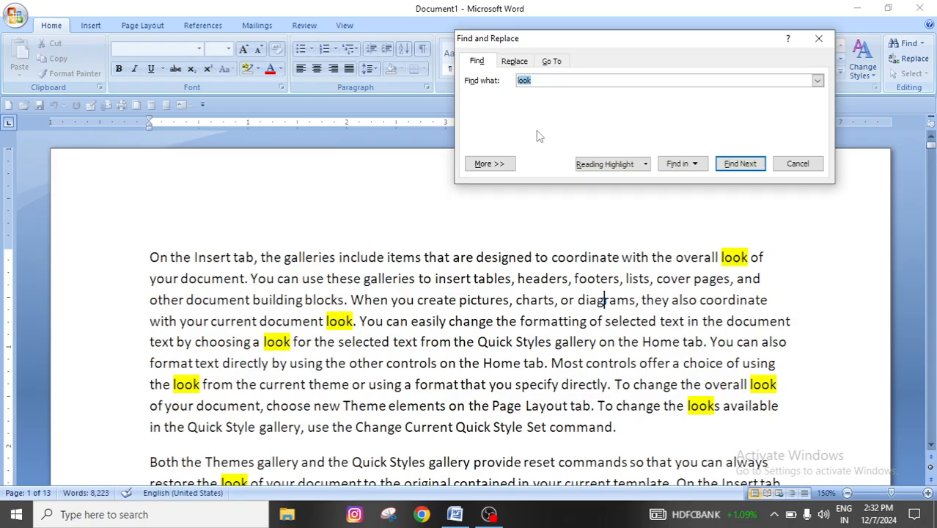
{"action": "left_click", "coordinate": [605, 164]}
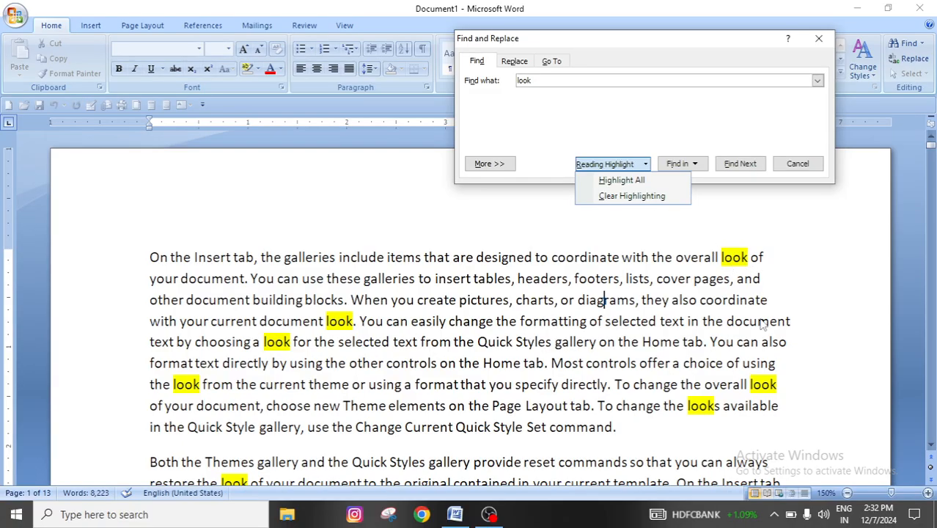
{"action": "left_click", "coordinate": [633, 197]}
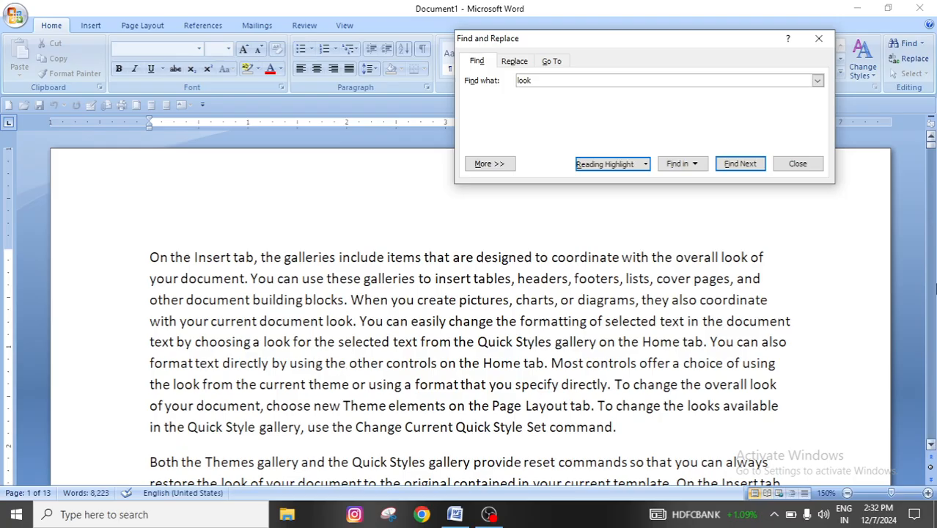
{"action": "left_click", "coordinate": [818, 39]}
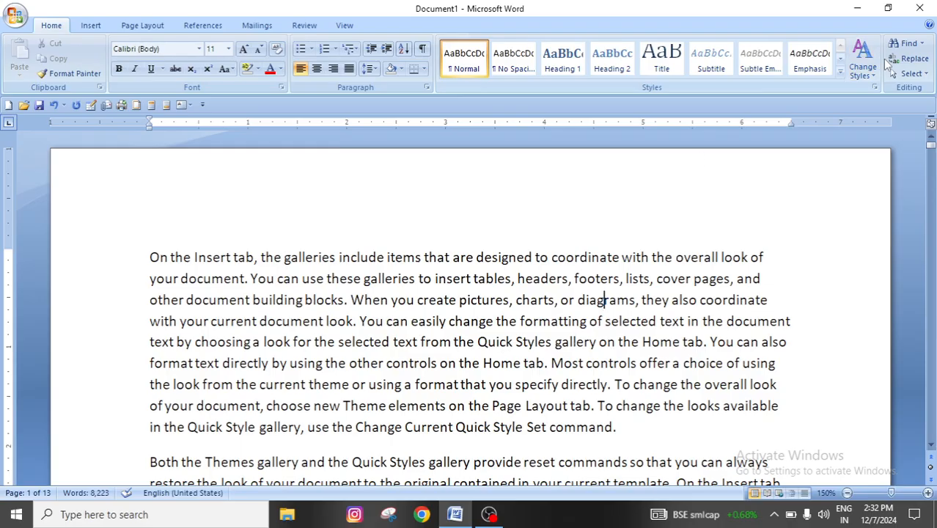
{"action": "left_click", "coordinate": [922, 44]}
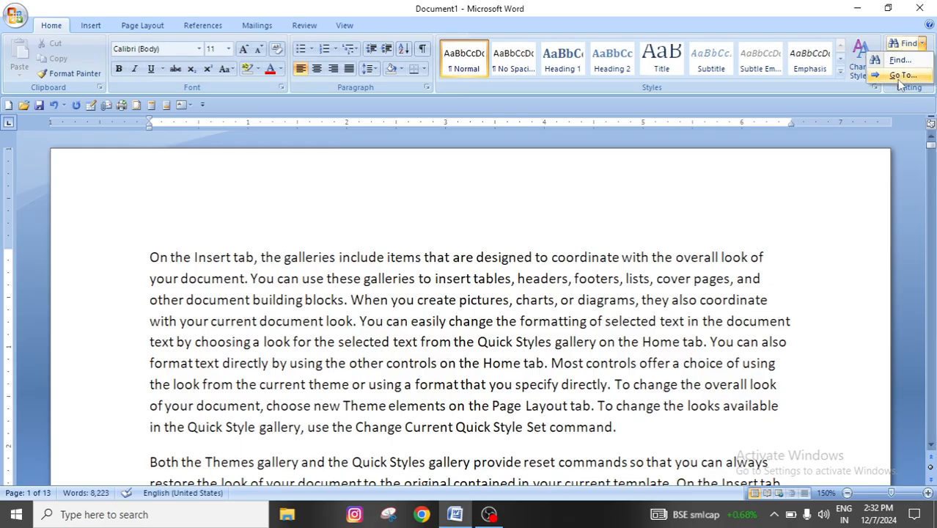
{"action": "left_click", "coordinate": [601, 302]}
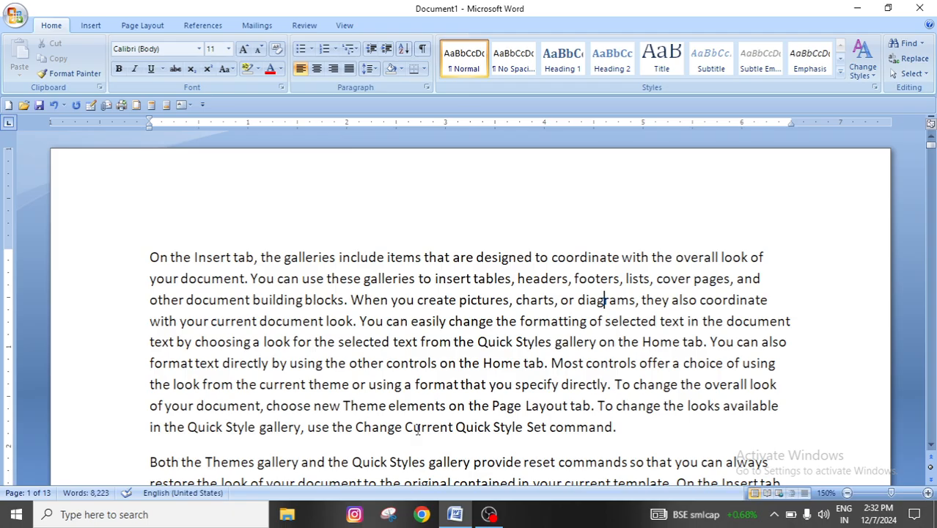
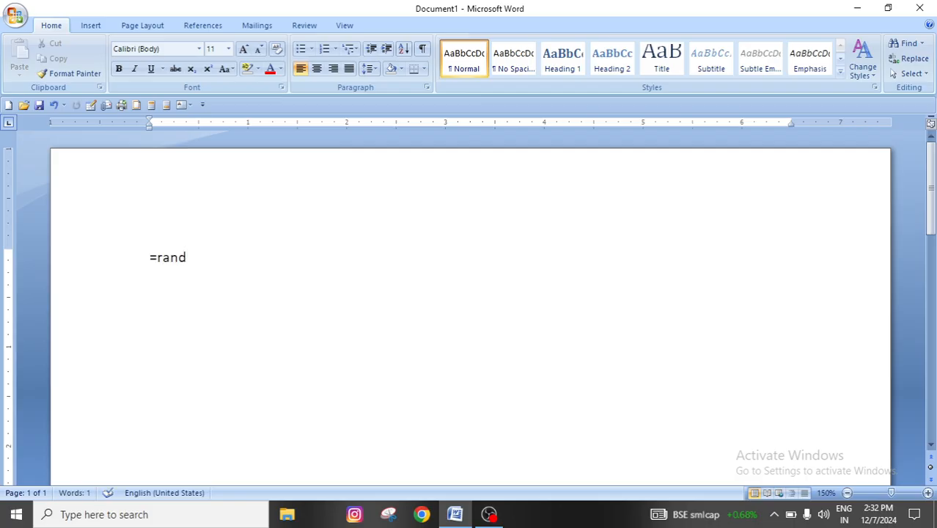
Generate sample text with =rand(200,10) and return to the document's first page.
{"action": "type", "text": "(200,10)"}
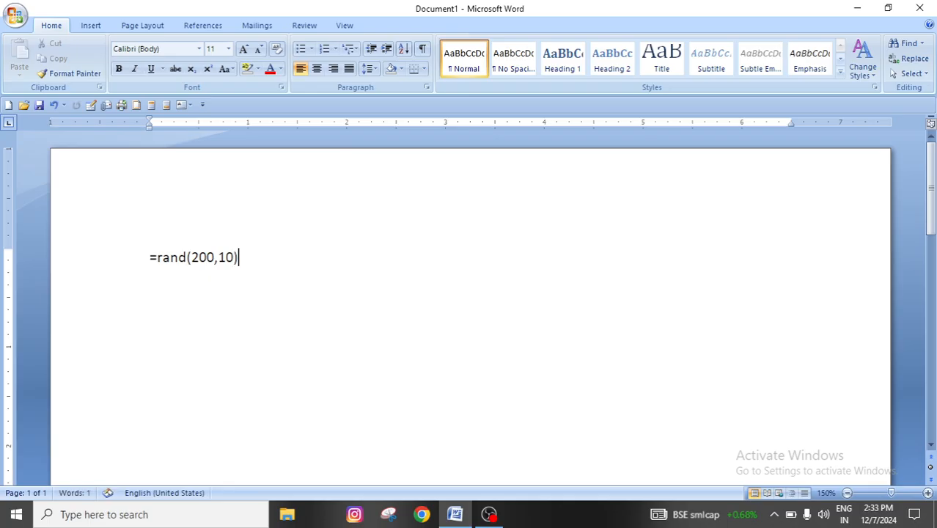
{"action": "key", "text": "Return"}
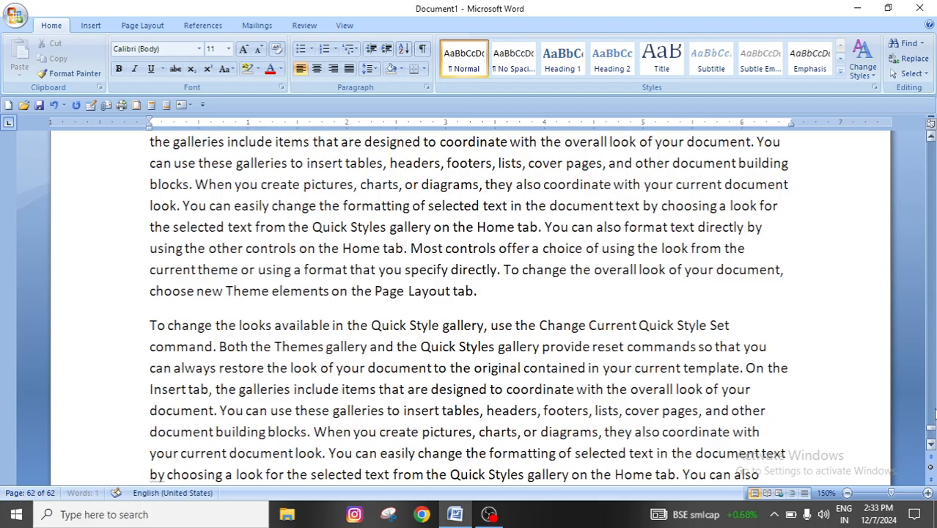
{"action": "left_click_drag", "start_coordinate": [931, 438], "coordinate": [931, 142]}
{"action": "left_click", "coordinate": [488, 301]}
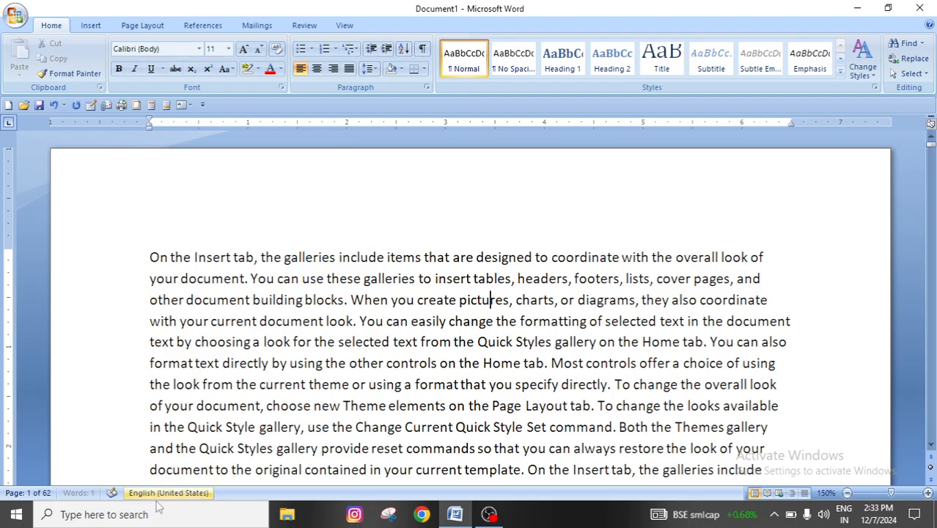
{"action": "left_click", "coordinate": [569, 324]}
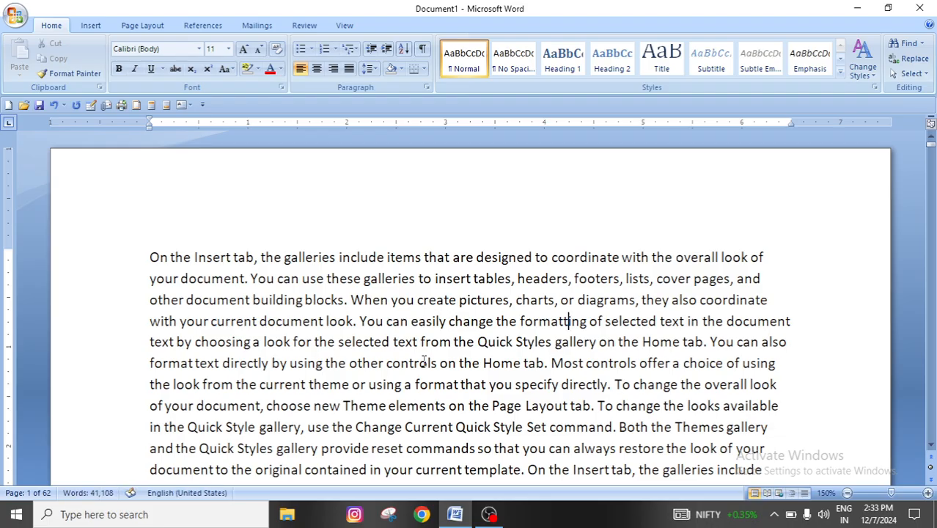
{"action": "left_click", "coordinate": [489, 341]}
{"action": "left_click", "coordinate": [912, 75]}
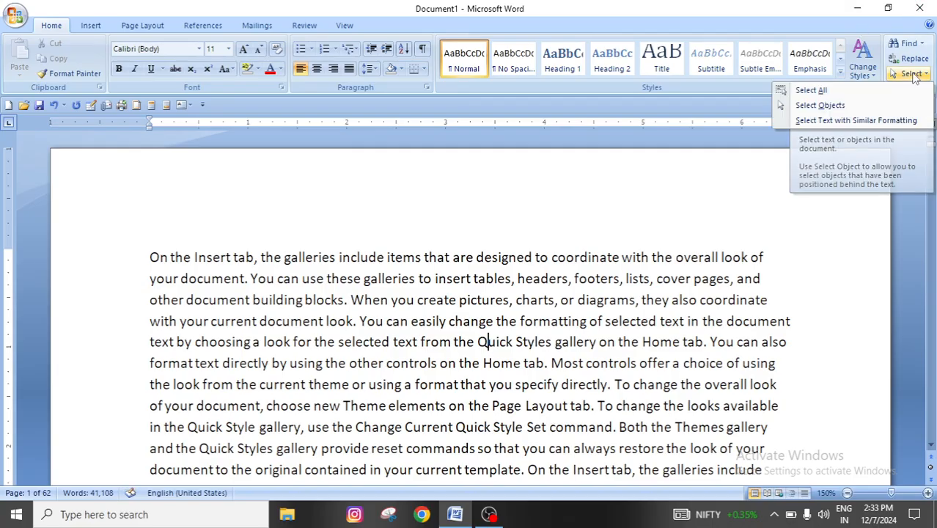
{"action": "left_click", "coordinate": [811, 91]}
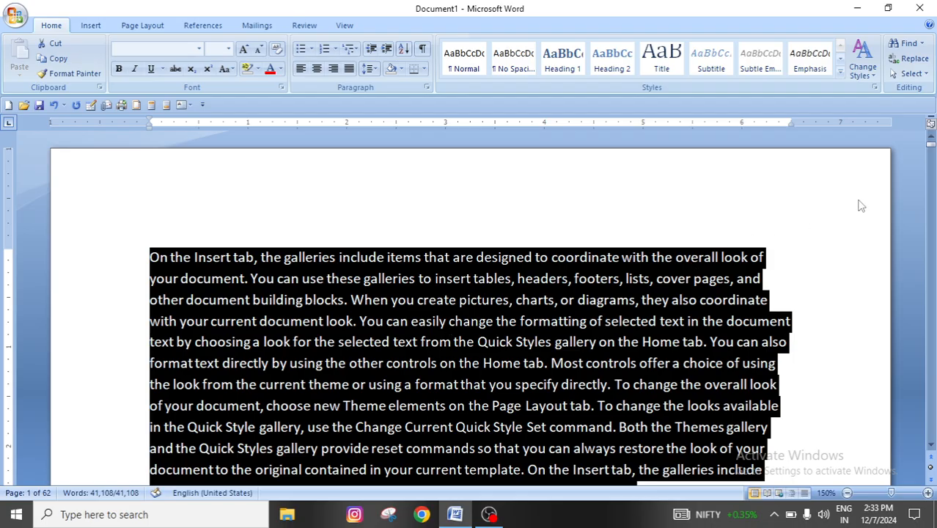
{"action": "left_click", "coordinate": [921, 45]}
{"action": "left_click", "coordinate": [903, 75]}
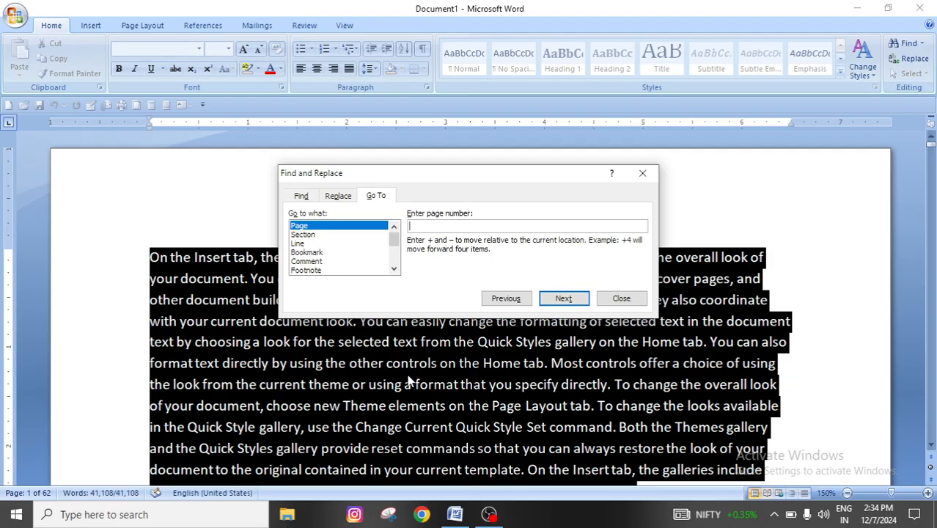
{"action": "left_click", "coordinate": [642, 173]}
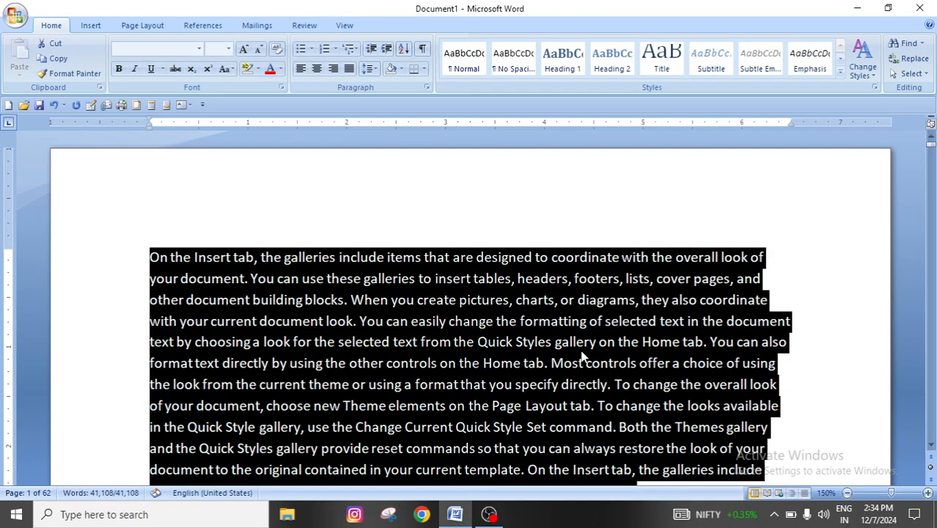
{"action": "left_click", "coordinate": [573, 342]}
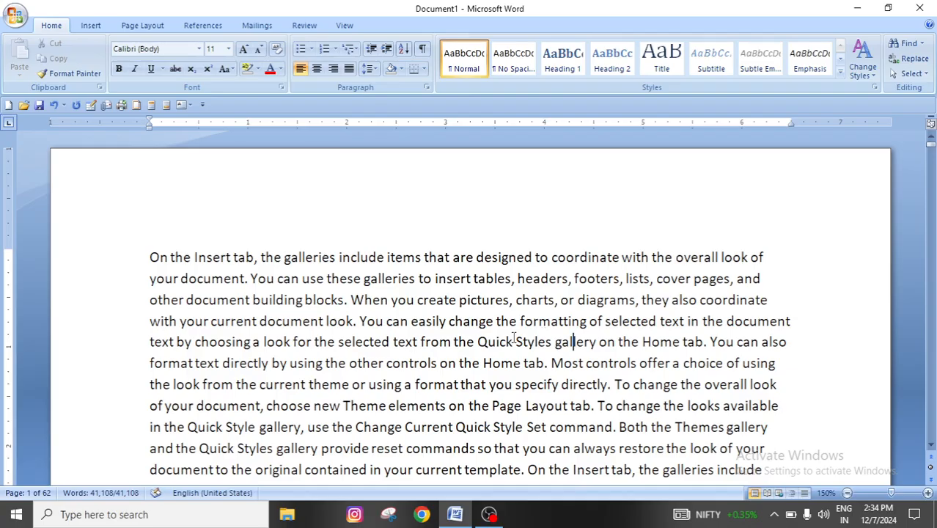
Look through the first pages of the generated text and return to the document's beginning.
{"action": "scroll", "coordinate": [568, 382], "scroll_direction": "down", "scroll_amount": 6}
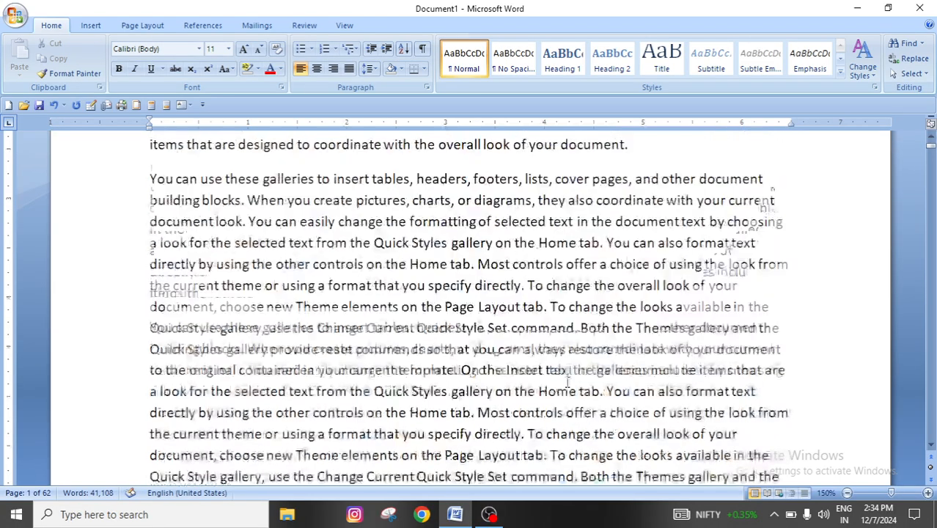
{"action": "scroll", "coordinate": [567, 381], "scroll_direction": "down", "scroll_amount": 10}
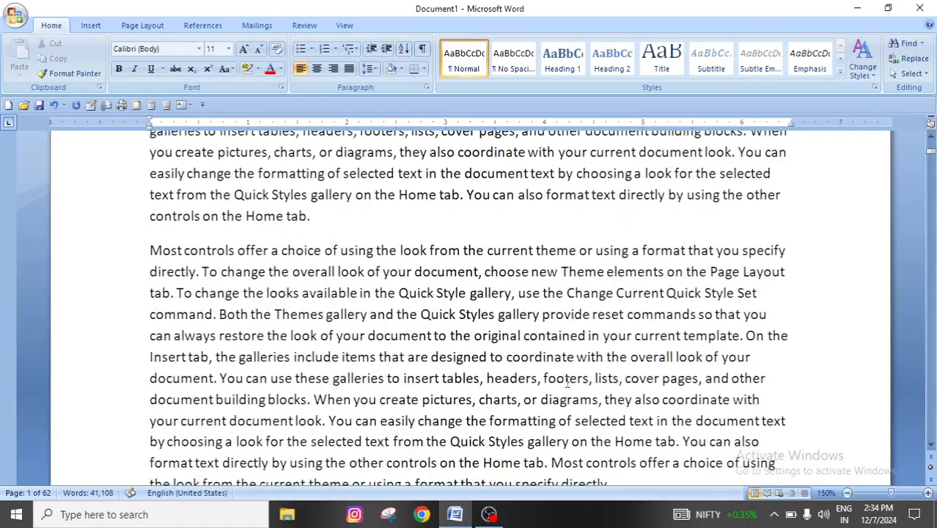
{"action": "scroll", "coordinate": [567, 383], "scroll_direction": "down", "scroll_amount": 3}
{"action": "left_click", "coordinate": [428, 401]}
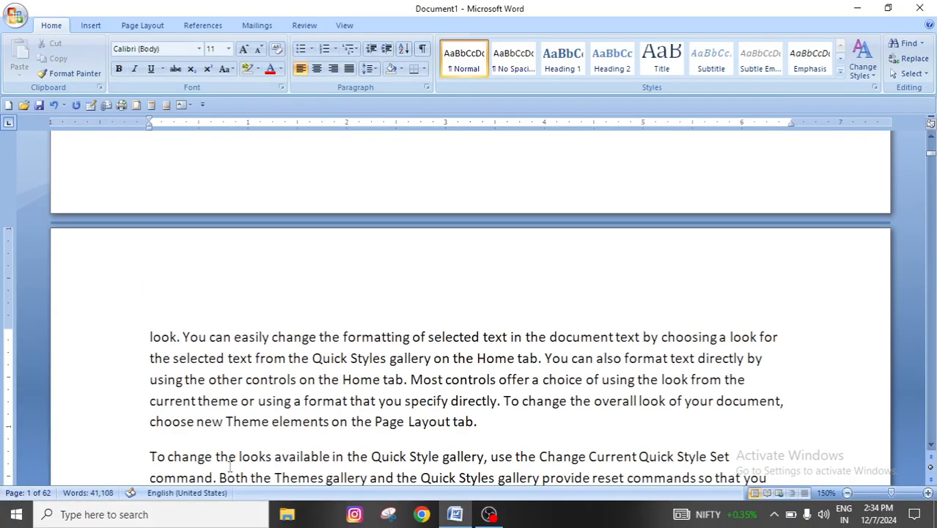
{"action": "scroll", "coordinate": [229, 458], "scroll_direction": "down", "scroll_amount": 3}
{"action": "scroll", "coordinate": [229, 450], "scroll_direction": "down", "scroll_amount": 2}
{"action": "left_click", "coordinate": [359, 288]}
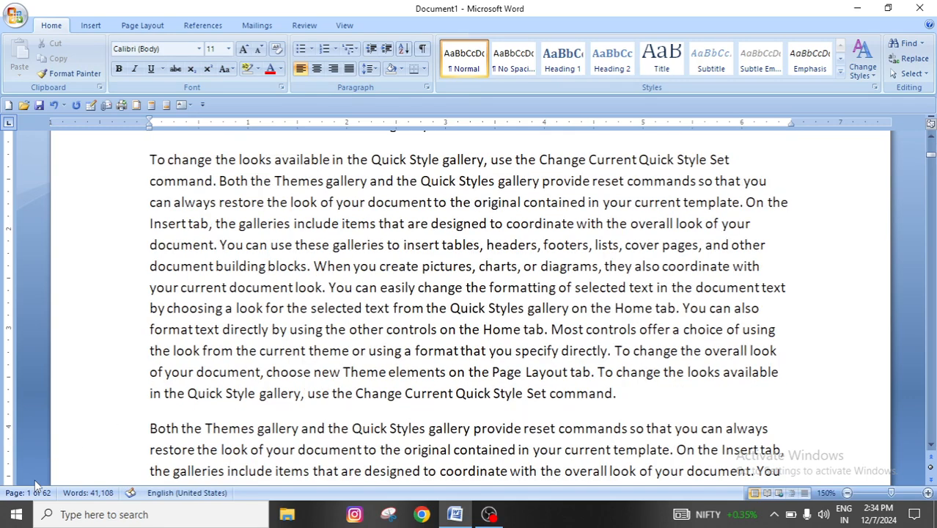
{"action": "scroll", "coordinate": [351, 322], "scroll_direction": "down", "scroll_amount": 8}
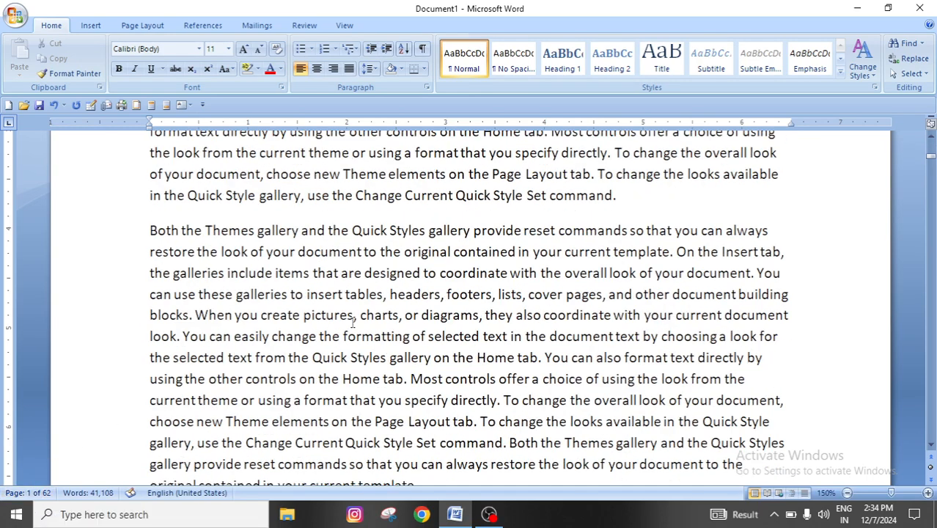
{"action": "scroll", "coordinate": [352, 322], "scroll_direction": "down", "scroll_amount": 15}
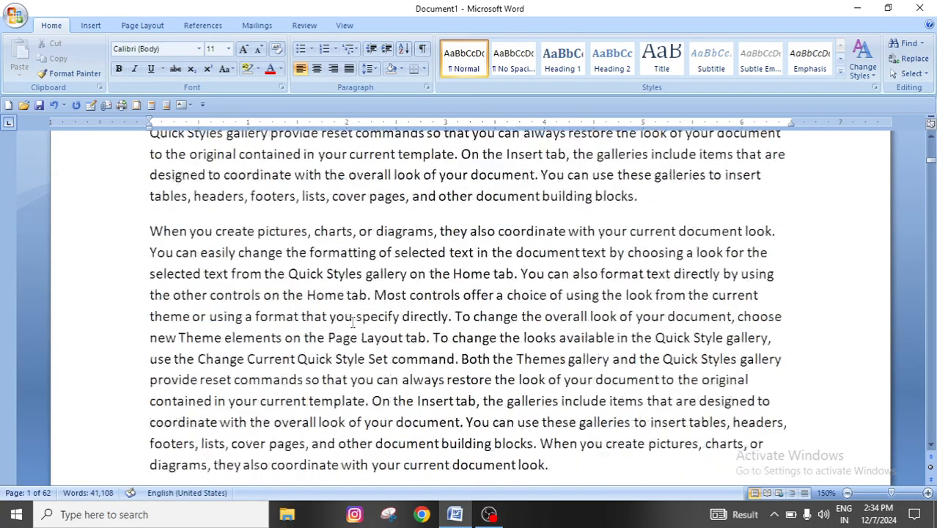
{"action": "scroll", "coordinate": [352, 322], "scroll_direction": "down", "scroll_amount": 15}
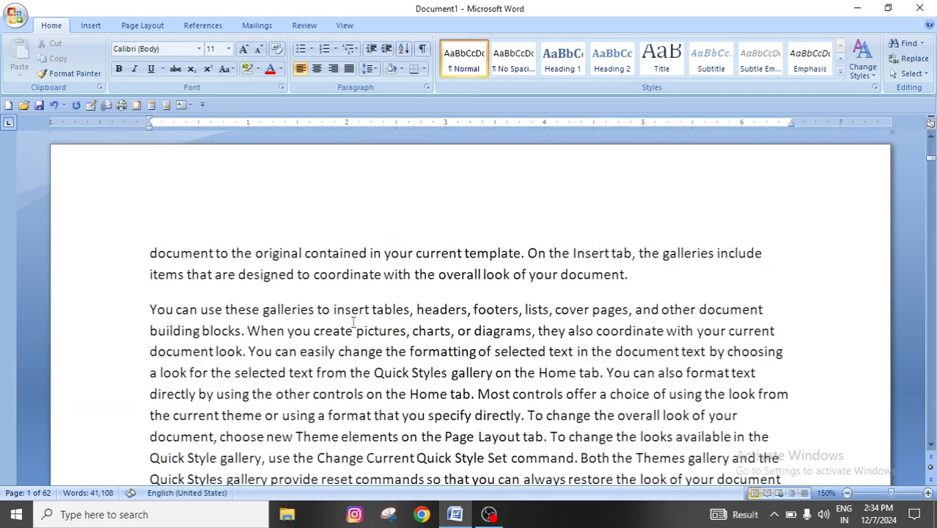
{"action": "scroll", "coordinate": [353, 322], "scroll_direction": "down", "scroll_amount": 15}
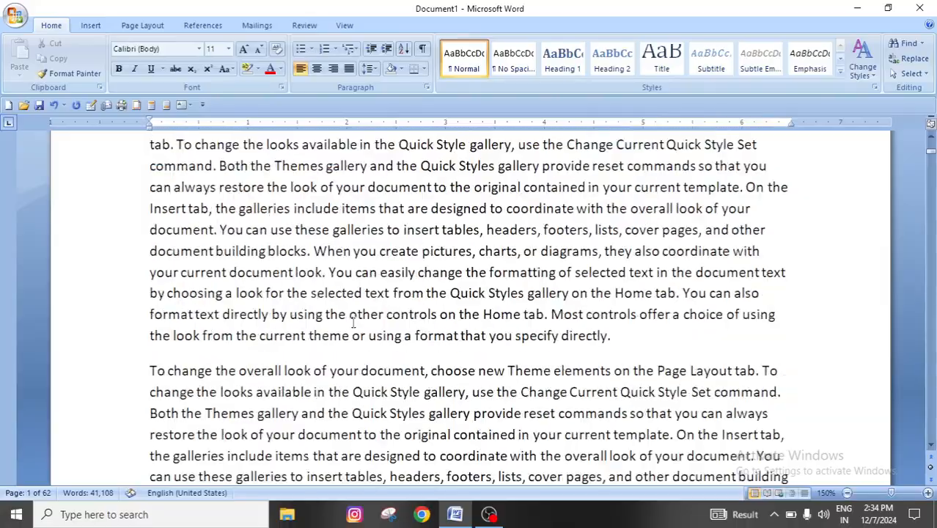
{"action": "scroll", "coordinate": [352, 322], "scroll_direction": "down", "scroll_amount": 12}
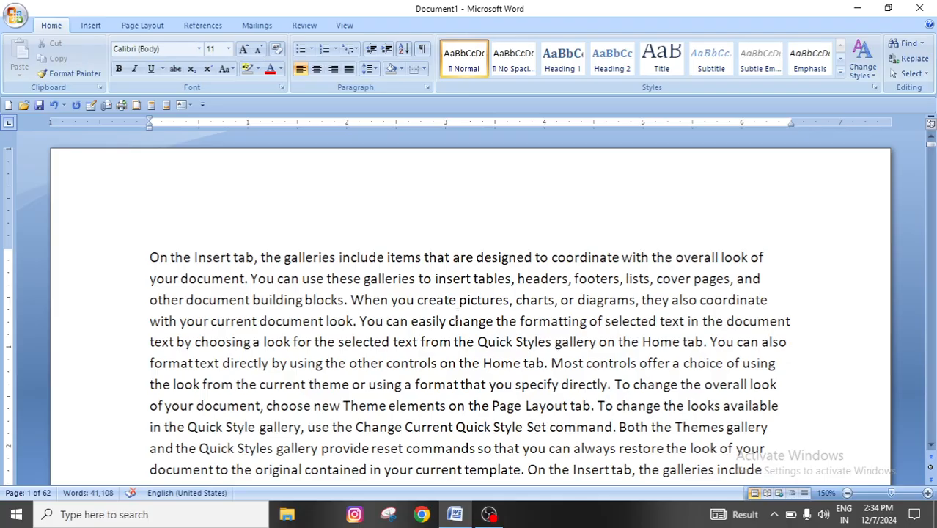
{"action": "scroll", "coordinate": [458, 308], "scroll_direction": "down", "scroll_amount": 6}
{"action": "scroll", "coordinate": [458, 309], "scroll_direction": "up", "scroll_amount": 4}
{"action": "scroll", "coordinate": [458, 308], "scroll_direction": "up", "scroll_amount": 3}
{"action": "left_click", "coordinate": [922, 47]}
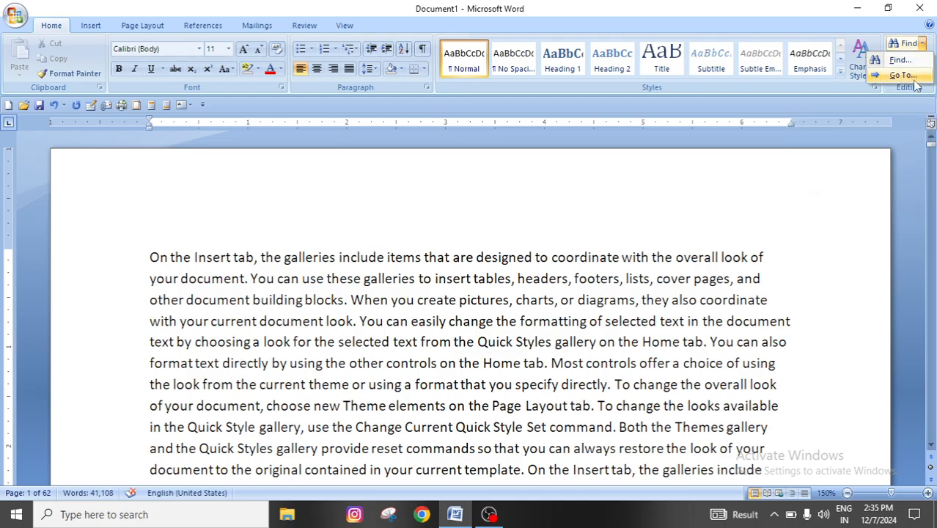
{"action": "left_click", "coordinate": [607, 335]}
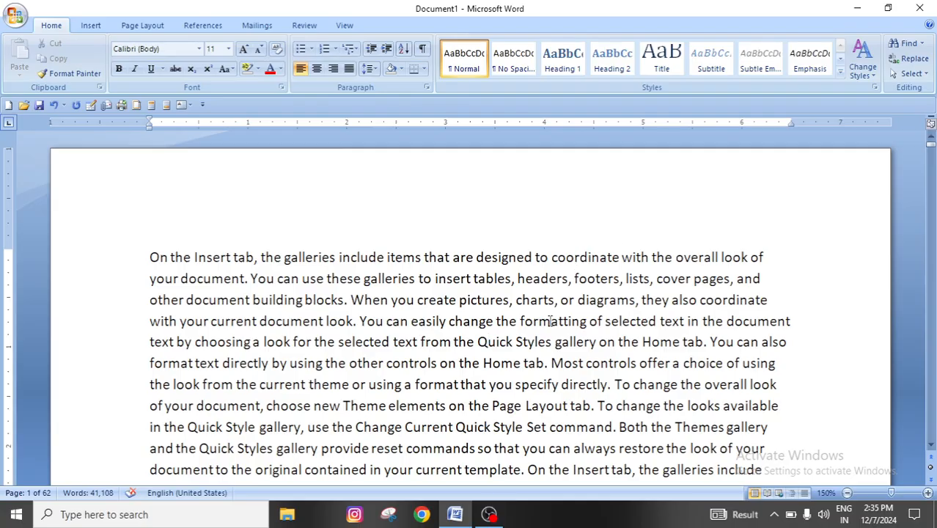
Select all the text, use Go To to jump to page 46, and close the dialog.
{"action": "key", "text": "ctrl+a"}
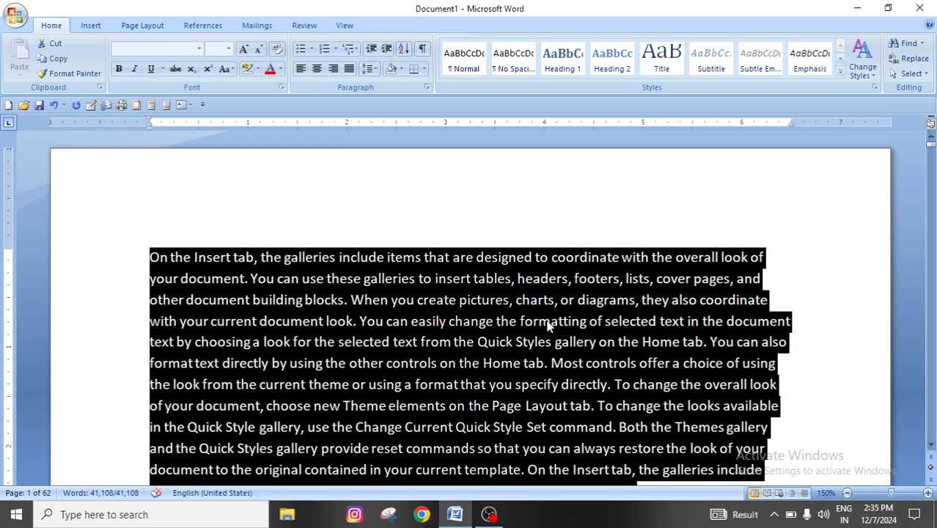
{"action": "left_click", "coordinate": [922, 44]}
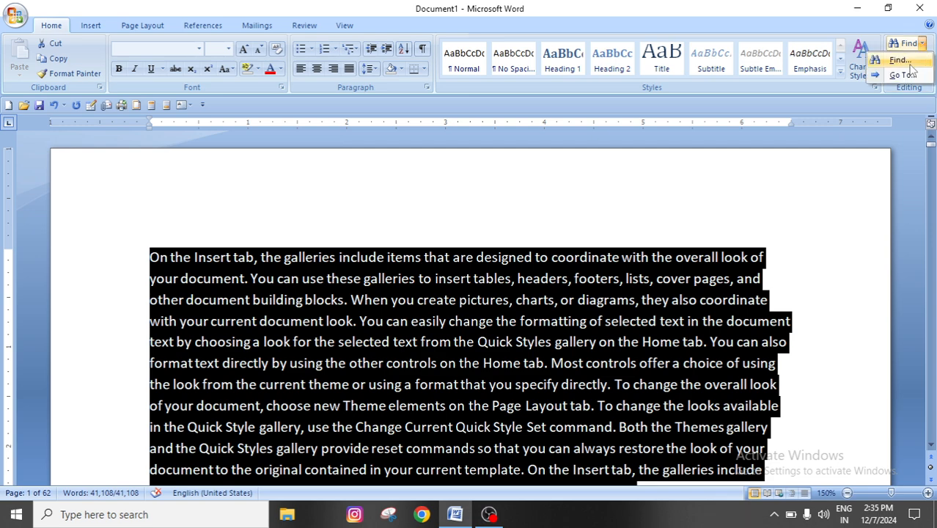
{"action": "left_click", "coordinate": [909, 72]}
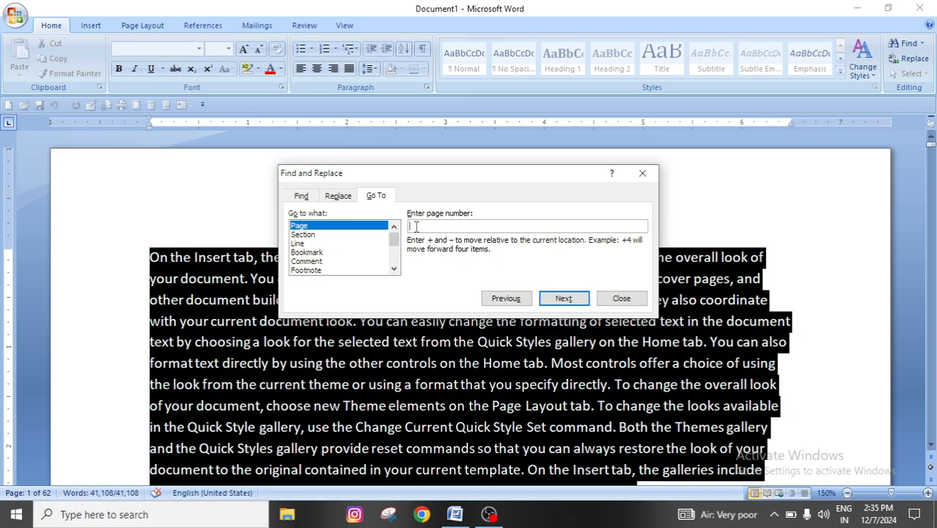
{"action": "type", "text": "46"}
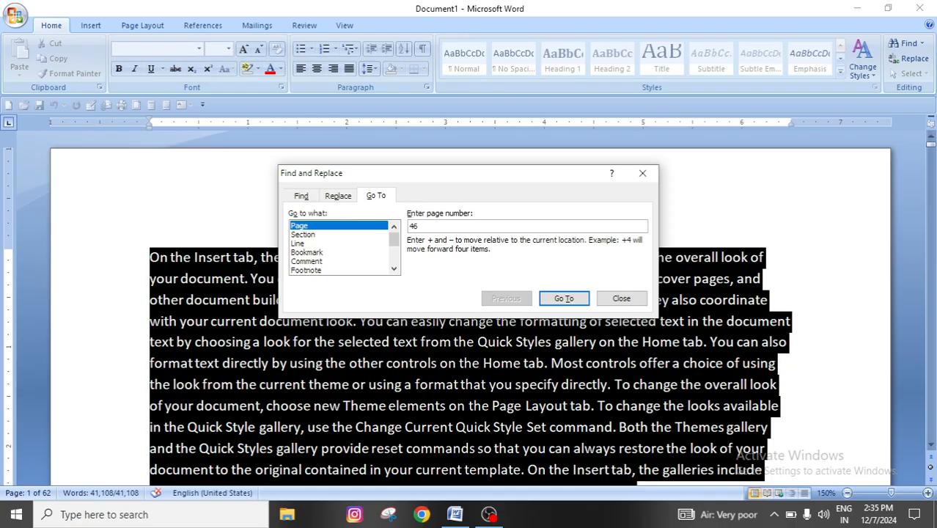
{"action": "left_click", "coordinate": [561, 298]}
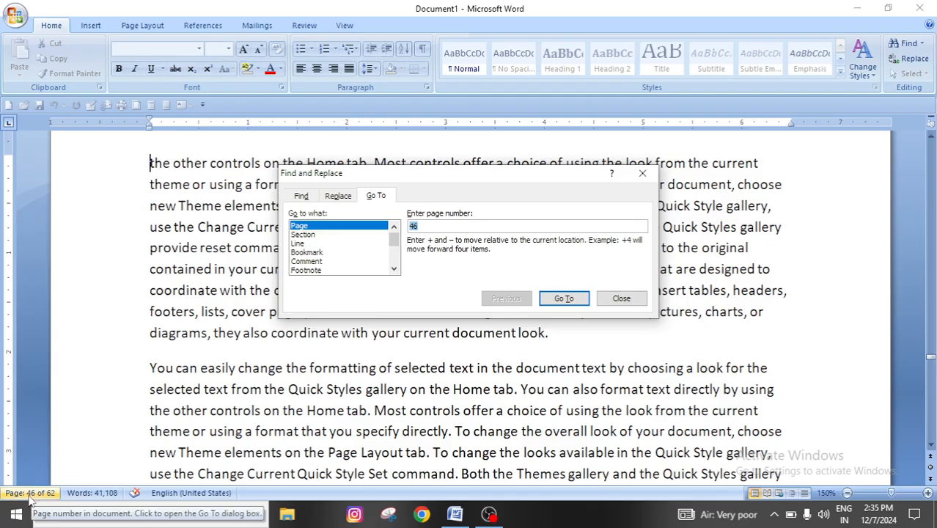
{"action": "left_click", "coordinate": [642, 175]}
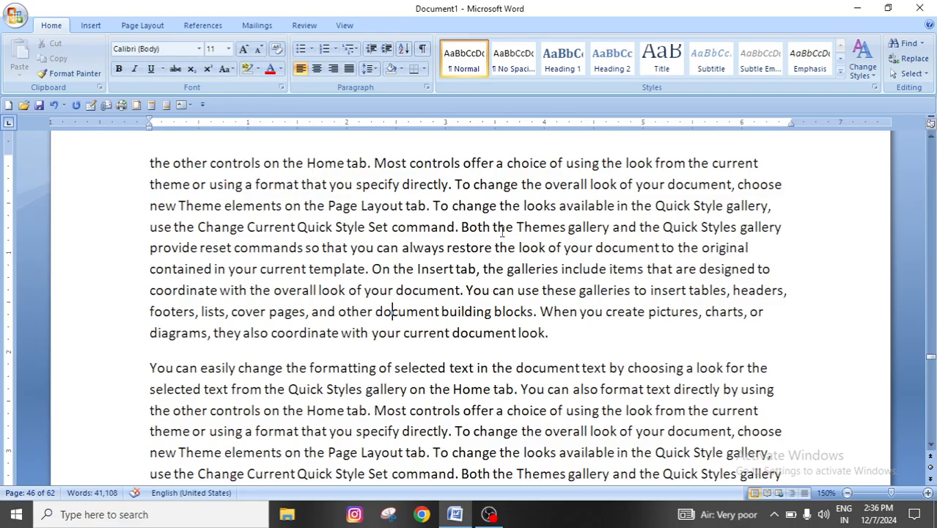
{"action": "scroll", "coordinate": [463, 345], "scroll_direction": "up", "scroll_amount": 2}
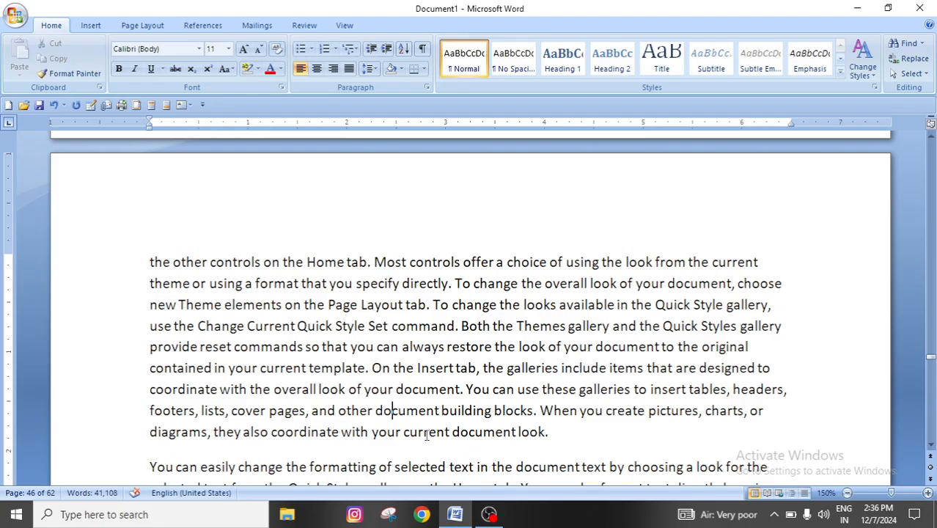
Use Go To to jump to page 19, then close the dialog and place the cursor in that page's text.
{"action": "left_click", "coordinate": [921, 47]}
{"action": "left_click", "coordinate": [905, 77]}
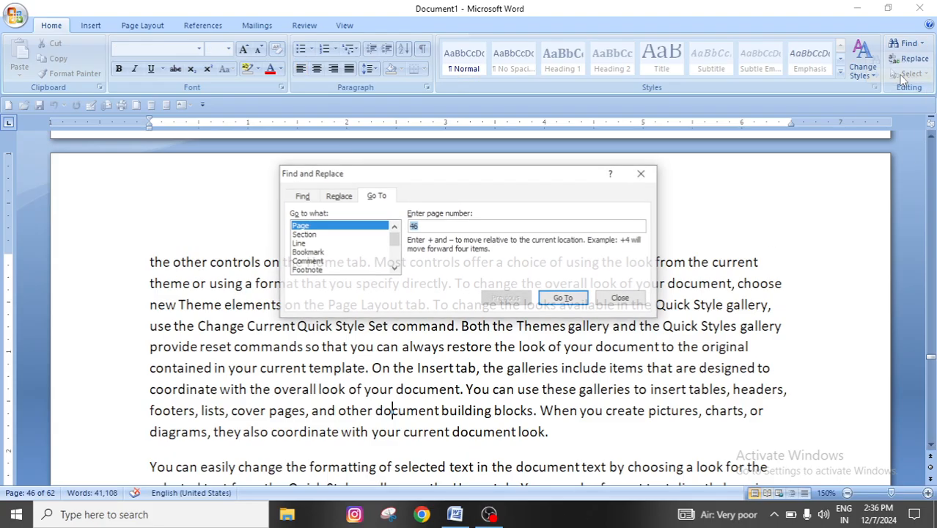
{"action": "left_click", "coordinate": [431, 227]}
{"action": "key", "text": "BackSpace"}
{"action": "key", "text": "BackSpace"}
{"action": "type", "text": "1"}
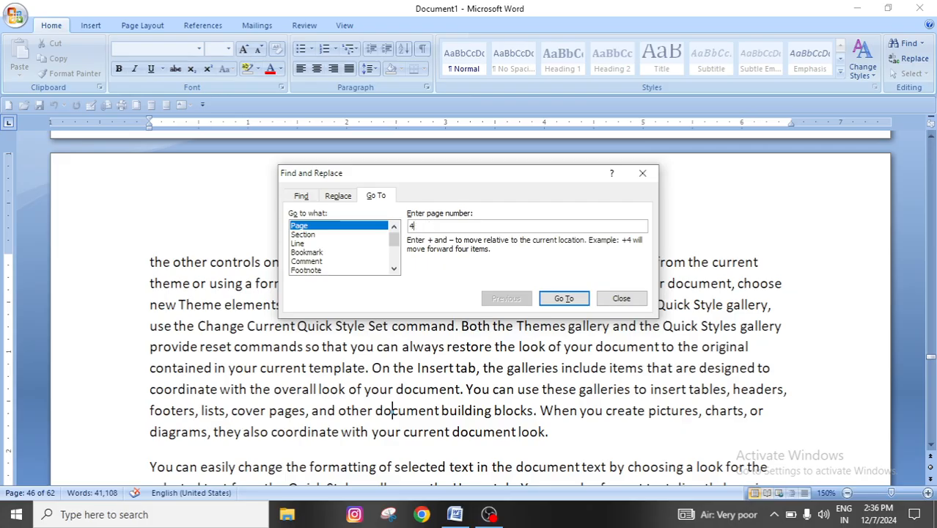
{"action": "type", "text": "9"}
{"action": "left_click", "coordinate": [560, 301]}
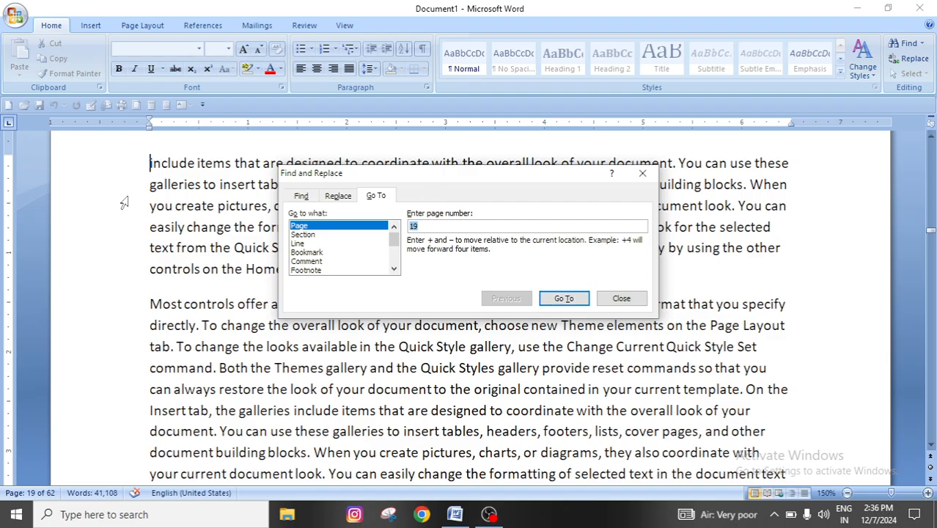
{"action": "left_click", "coordinate": [642, 173]}
{"action": "left_click", "coordinate": [264, 269]}
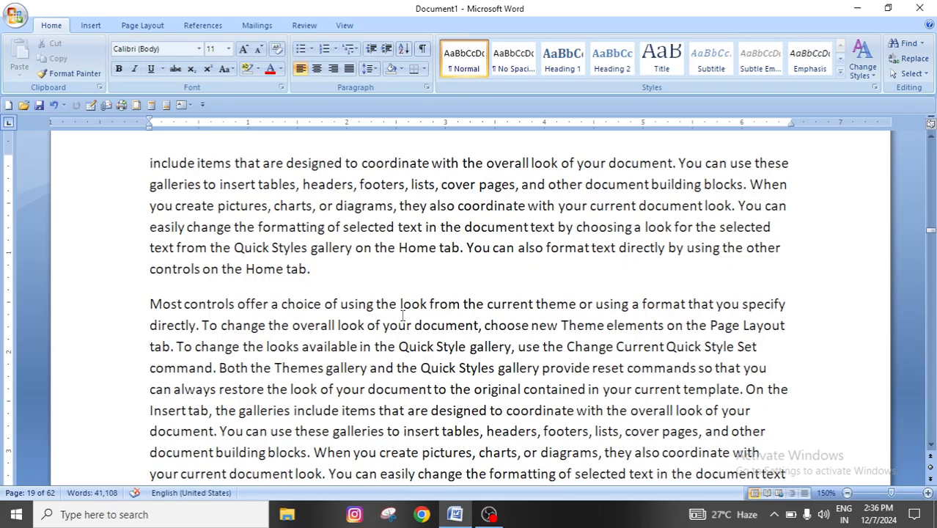
Use Go To with Line as the target to jump to line 6, then close the dialog.
{"action": "left_click", "coordinate": [925, 45]}
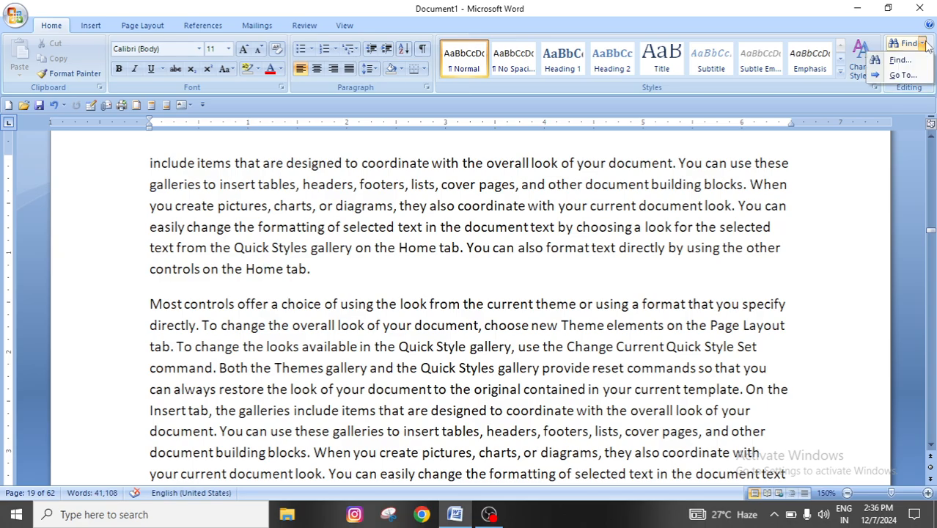
{"action": "left_click", "coordinate": [903, 75]}
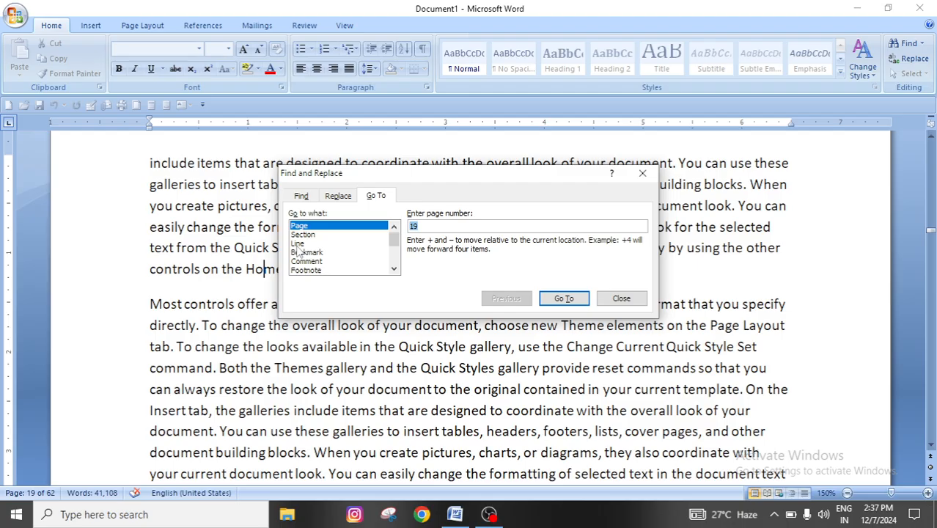
{"action": "left_click", "coordinate": [422, 227]}
{"action": "key", "text": "BackSpace"}
{"action": "key", "text": "BackSpace"}
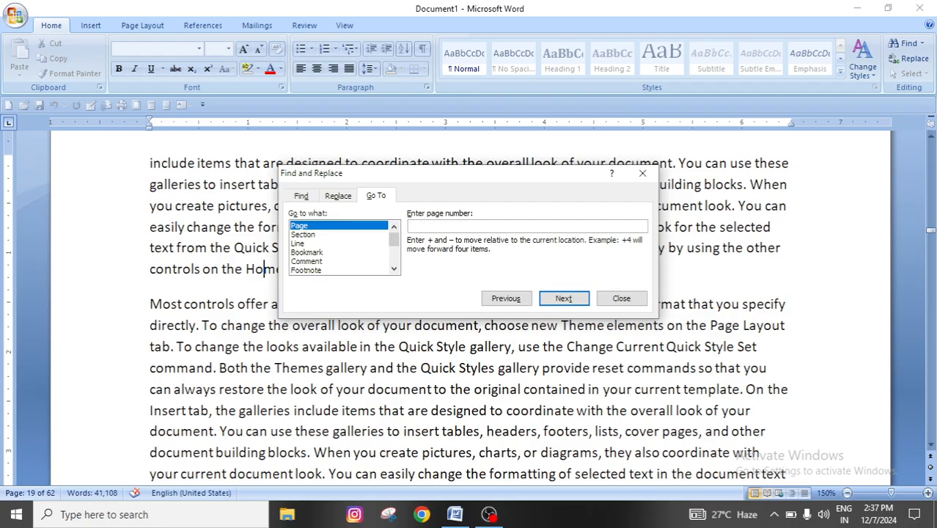
{"action": "type", "text": "6"}
{"action": "left_click", "coordinate": [302, 243]}
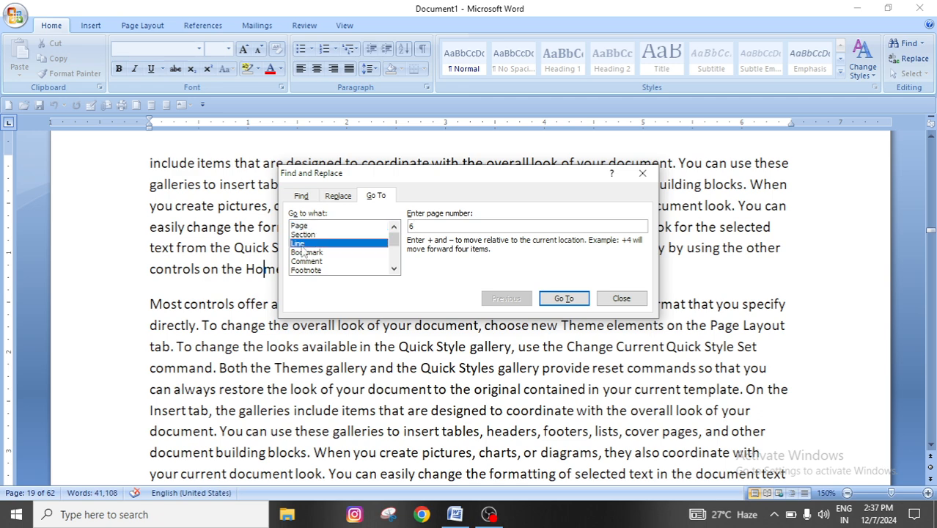
{"action": "left_click", "coordinate": [420, 226]}
{"action": "type", "text": "6"}
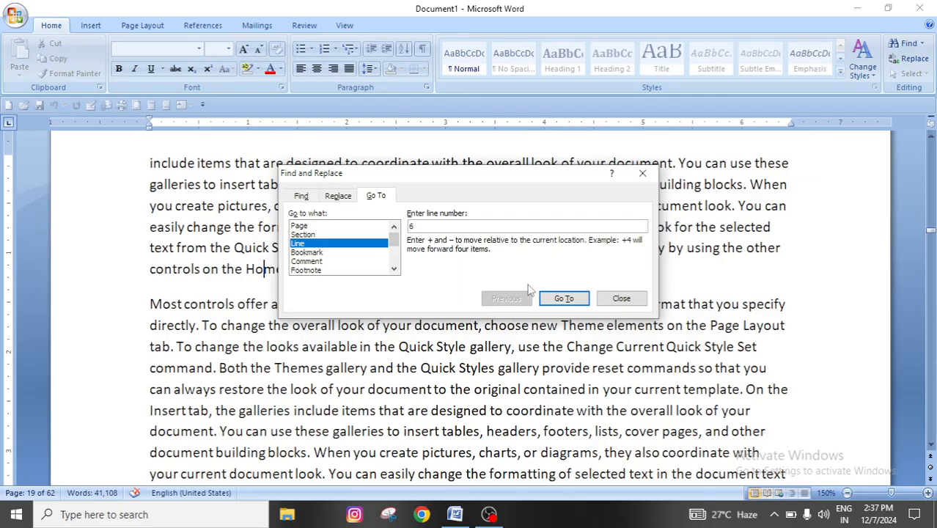
{"action": "left_click", "coordinate": [564, 298]}
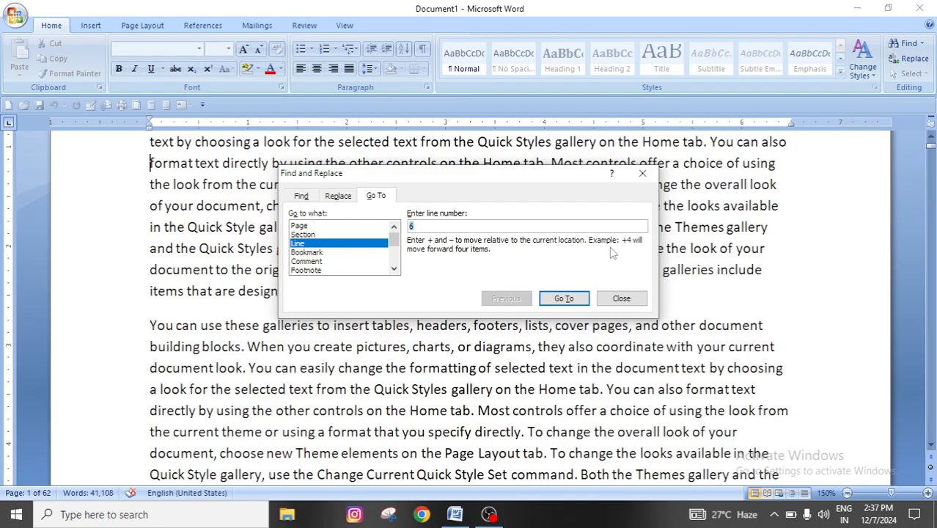
{"action": "left_click", "coordinate": [641, 178]}
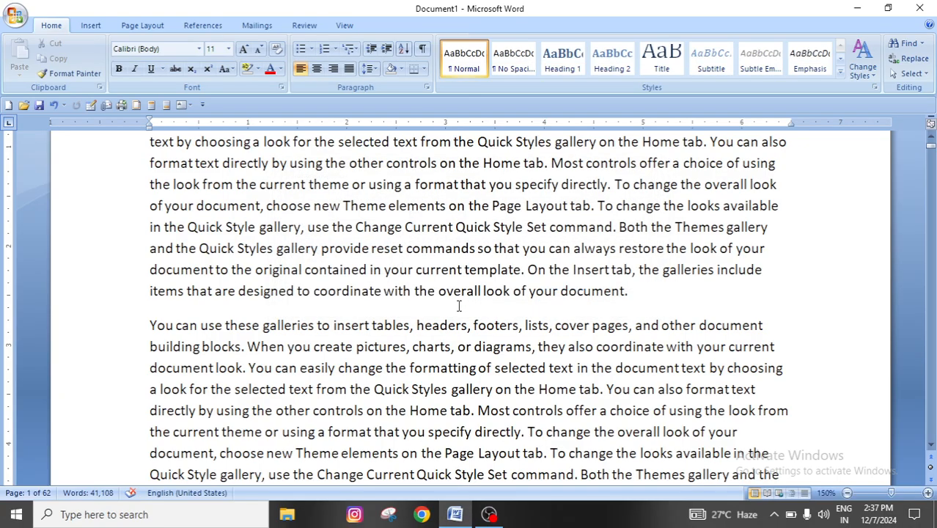
{"action": "scroll", "coordinate": [366, 293], "scroll_direction": "up", "scroll_amount": 2}
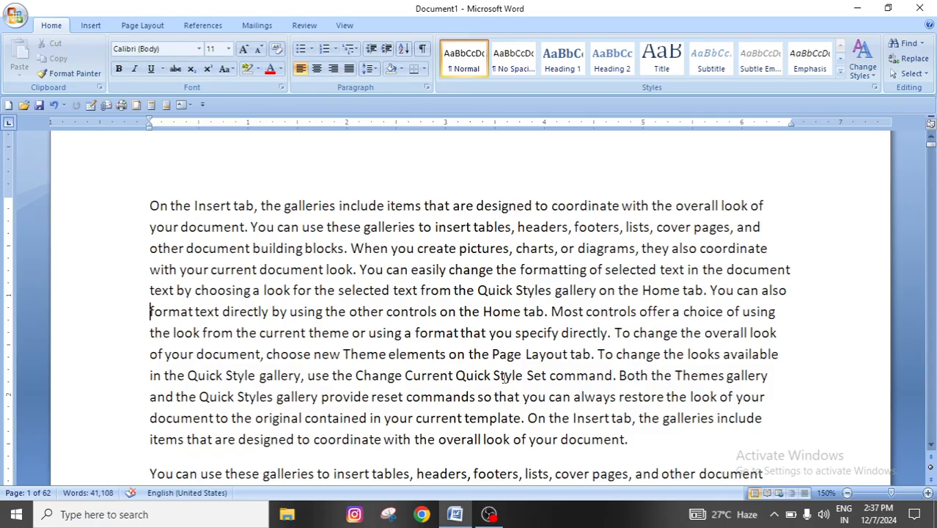
Use Go To to jump to line 23, close the dialog, and check the line's position from the document's start.
{"action": "left_click", "coordinate": [922, 44]}
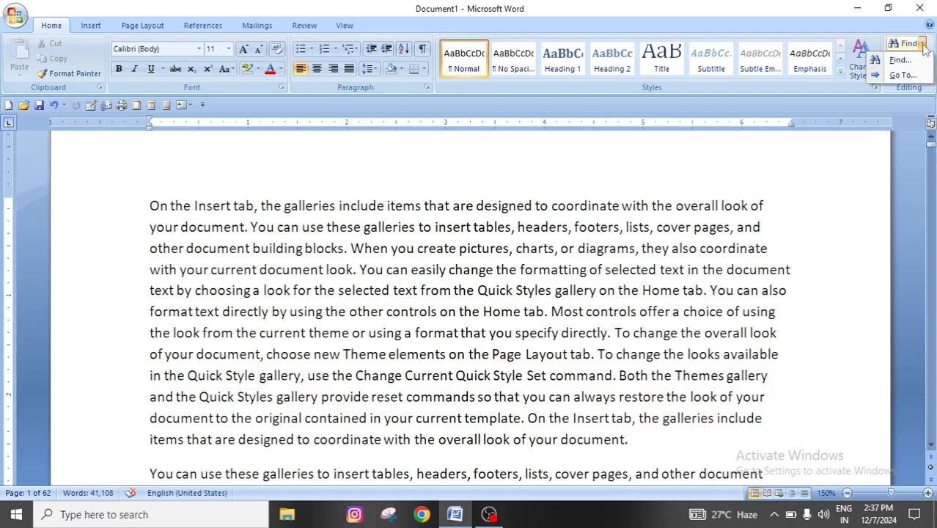
{"action": "left_click", "coordinate": [900, 75]}
{"action": "left_click", "coordinate": [302, 244]}
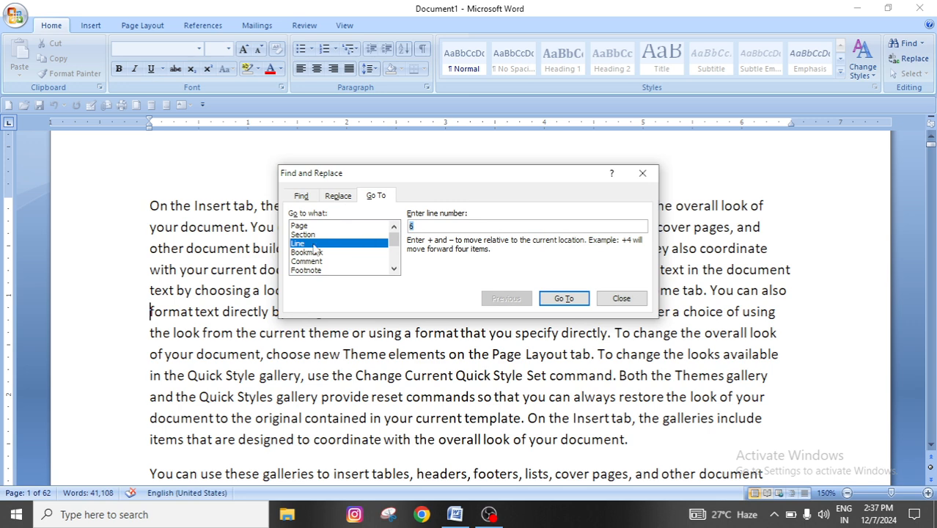
{"action": "left_click", "coordinate": [307, 244]}
{"action": "key", "text": "BackSpace"}
{"action": "type", "text": "23"}
{"action": "left_click", "coordinate": [570, 299]}
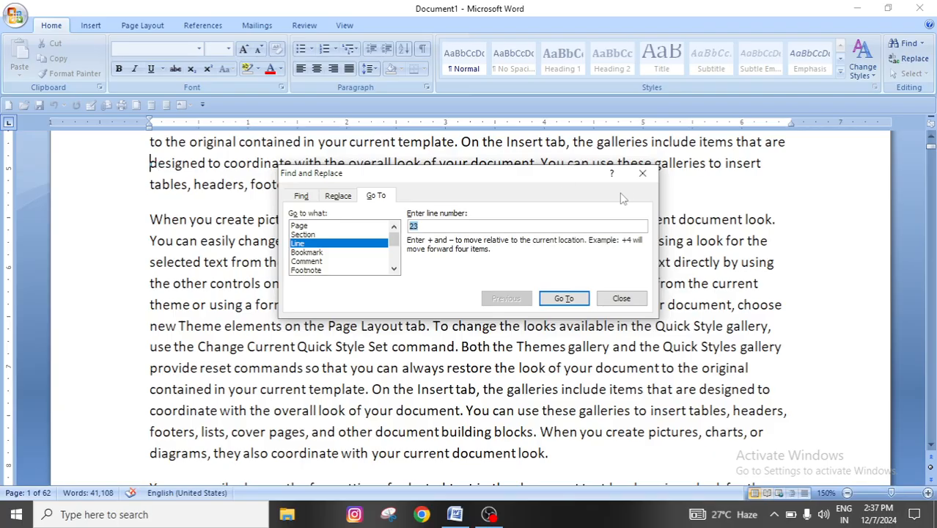
{"action": "left_click", "coordinate": [642, 173]}
{"action": "scroll", "coordinate": [438, 335], "scroll_direction": "up", "scroll_amount": 2}
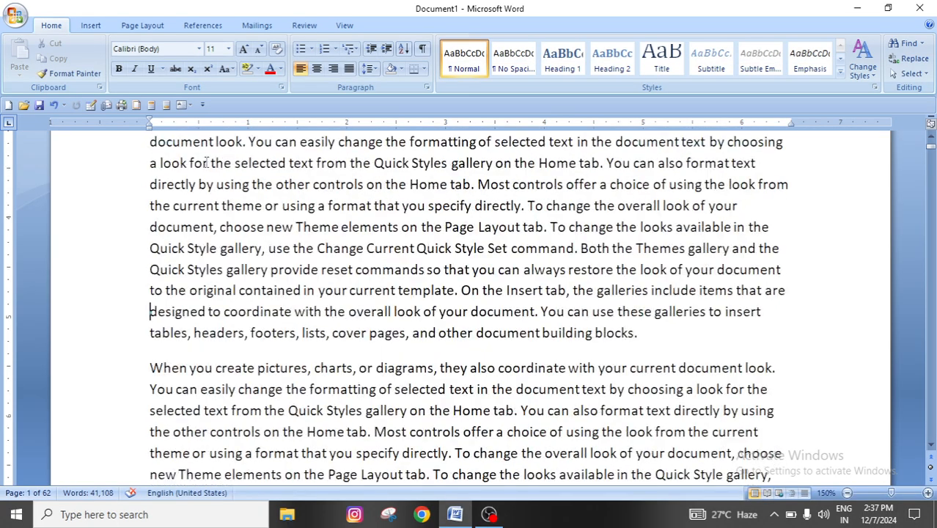
{"action": "scroll", "coordinate": [203, 252], "scroll_direction": "up", "scroll_amount": 5}
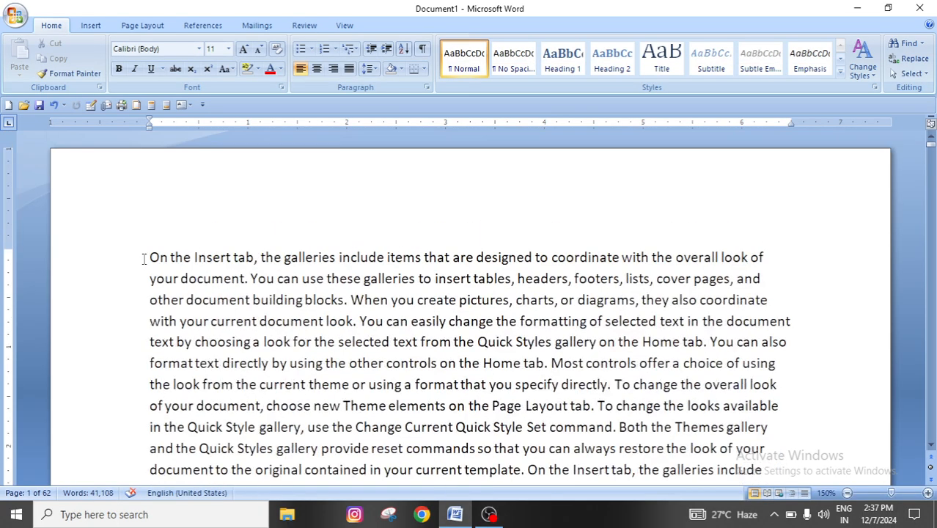
{"action": "scroll", "coordinate": [193, 396], "scroll_direction": "down", "scroll_amount": 6}
{"action": "scroll", "coordinate": [183, 369], "scroll_direction": "down", "scroll_amount": 3}
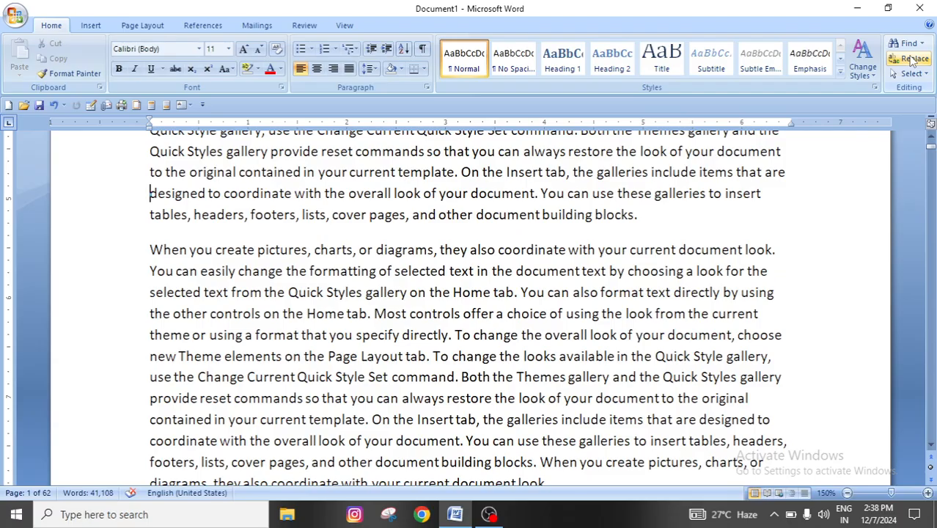
Select all the text and set up Replace to find "look", entering the person's first name as the replacement.
{"action": "scroll", "coordinate": [485, 328], "scroll_direction": "up", "scroll_amount": 8}
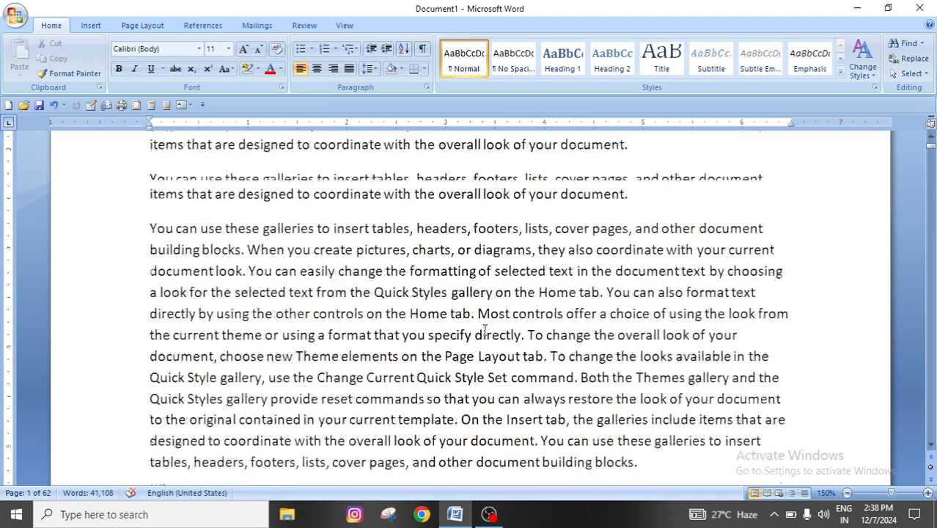
{"action": "scroll", "coordinate": [485, 328], "scroll_direction": "up", "scroll_amount": 3}
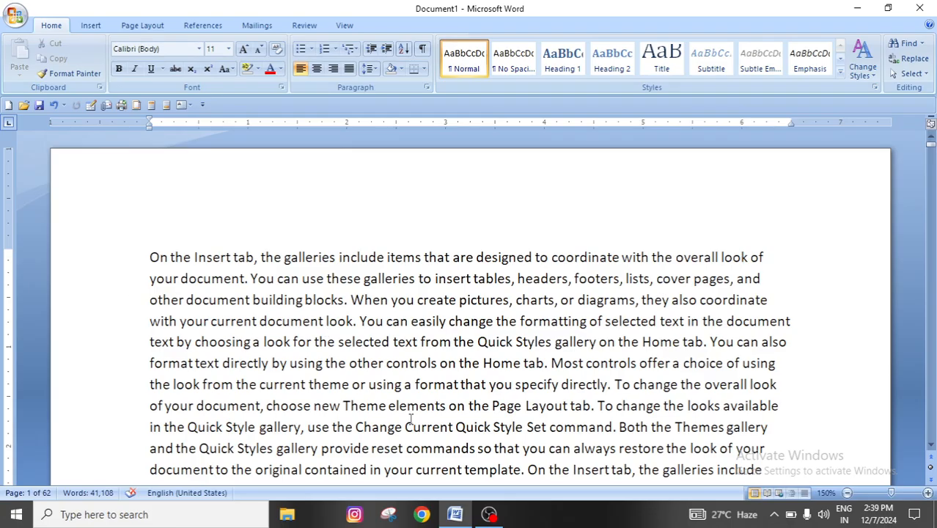
{"action": "key", "text": "ctrl+a"}
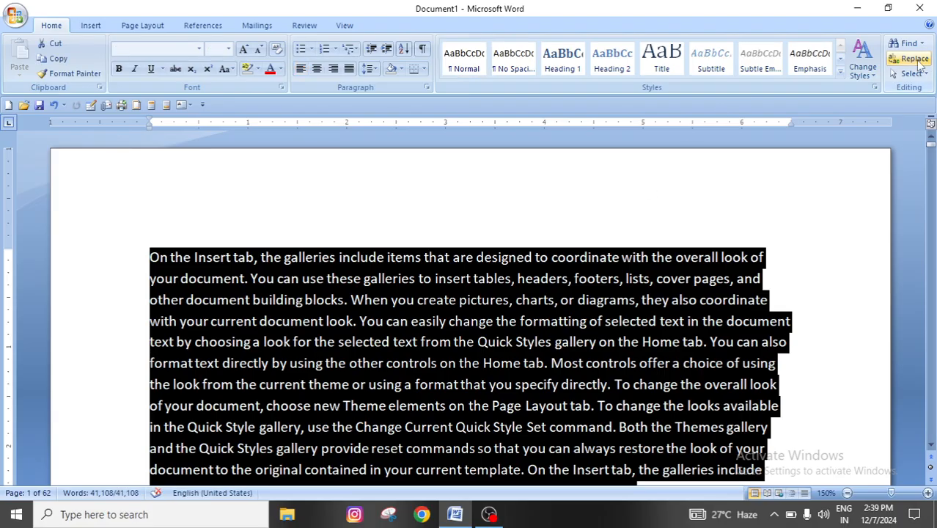
{"action": "left_click", "coordinate": [914, 60]}
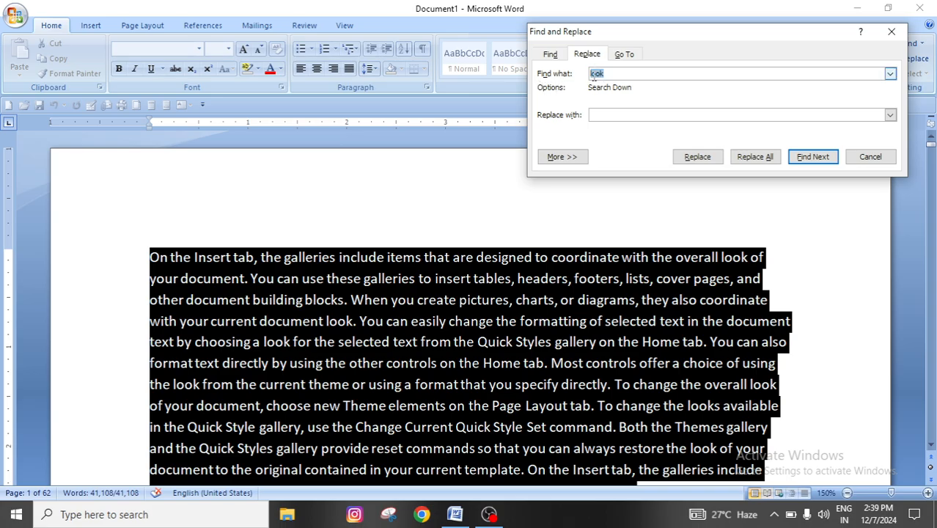
{"action": "left_click", "coordinate": [610, 74]}
{"action": "left_click", "coordinate": [602, 115]}
{"action": "type", "text": "Pramod"}
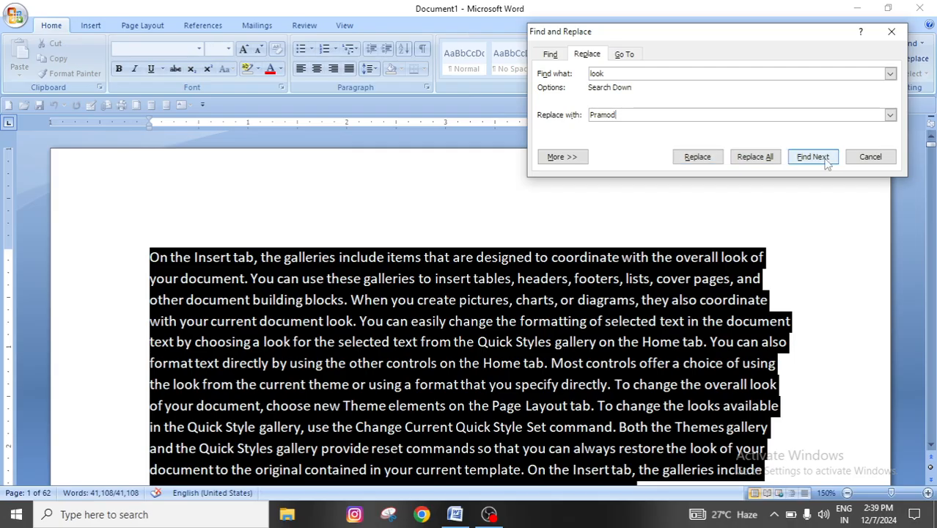
Find the first "look" and replace the first four occurrences one at a time with the entered name.
{"action": "left_click", "coordinate": [692, 158]}
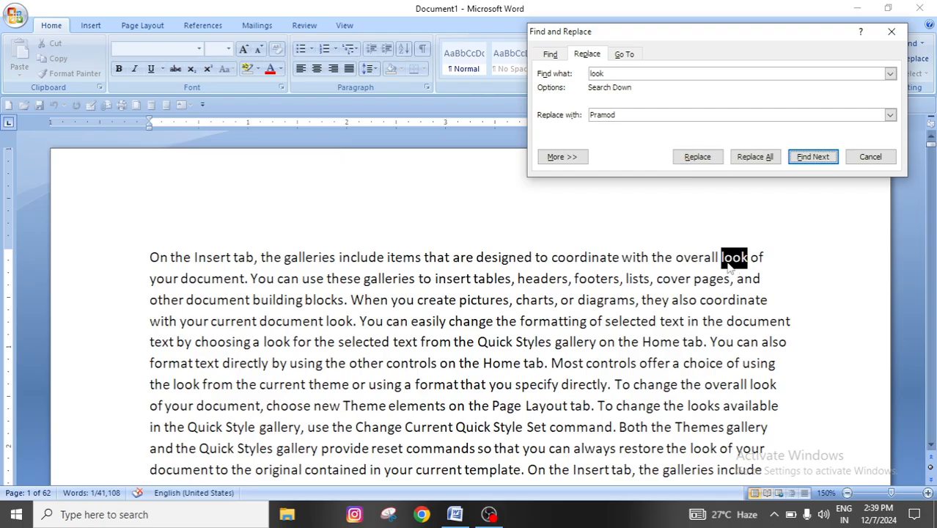
{"action": "left_click", "coordinate": [697, 158]}
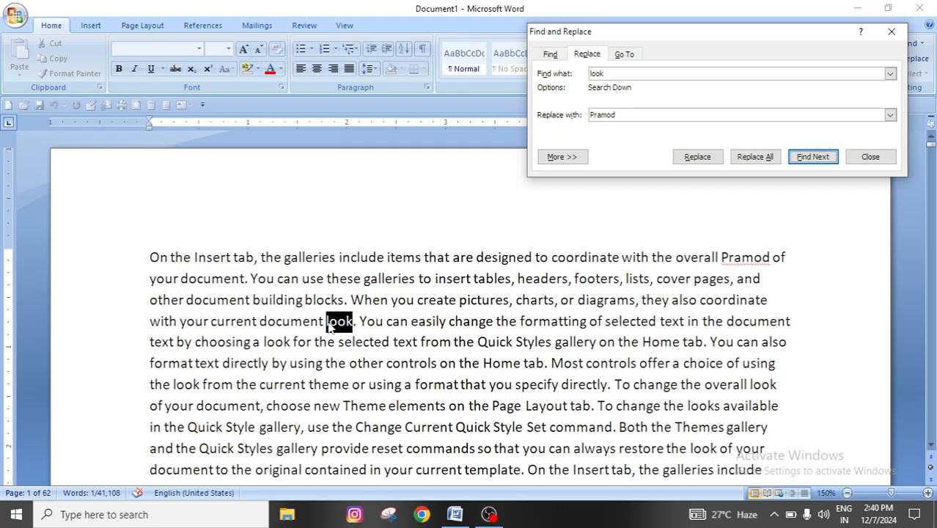
{"action": "left_click", "coordinate": [697, 157]}
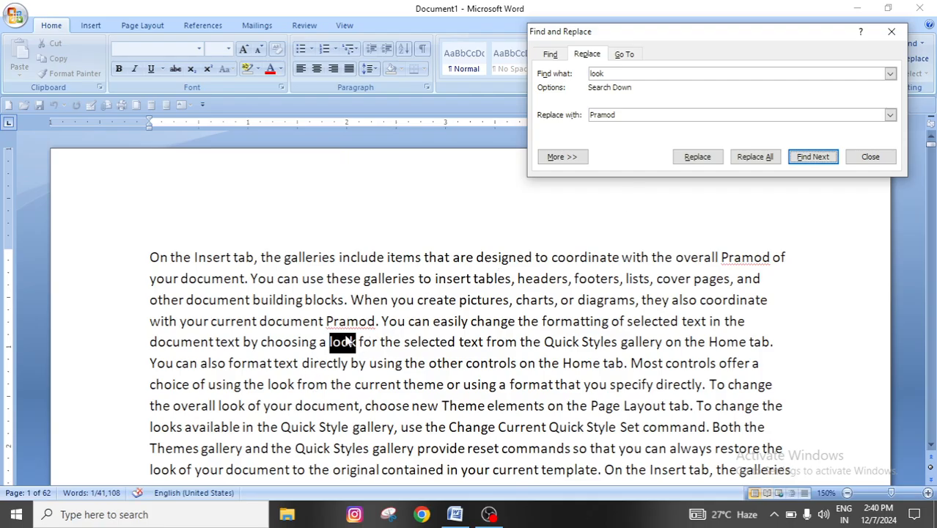
{"action": "left_click", "coordinate": [697, 157]}
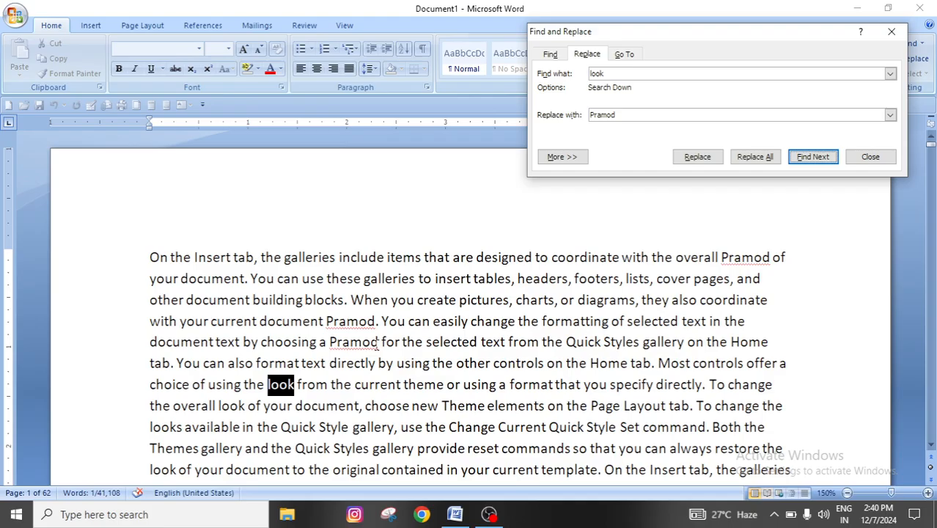
{"action": "left_click", "coordinate": [695, 157]}
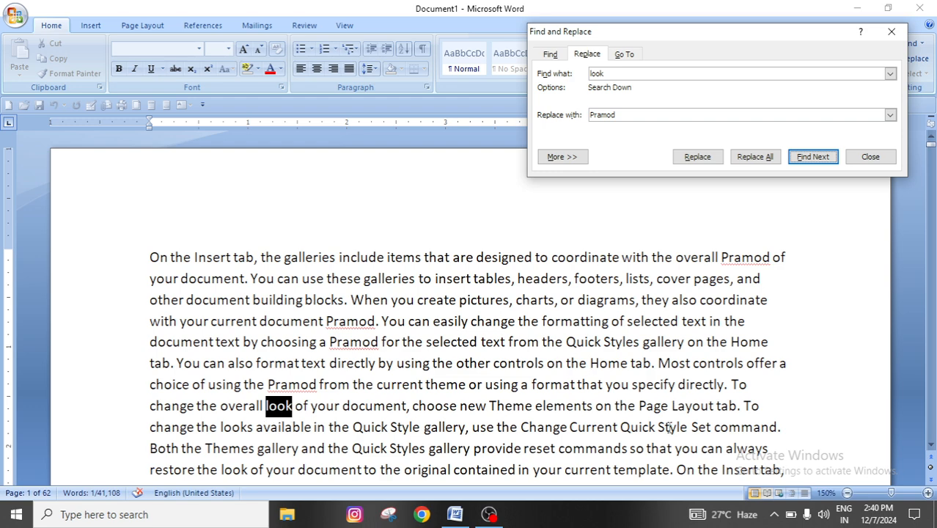
Skip the "look" after "change the overall", replace the one within "looks", and skip the following match.
{"action": "left_click", "coordinate": [813, 158]}
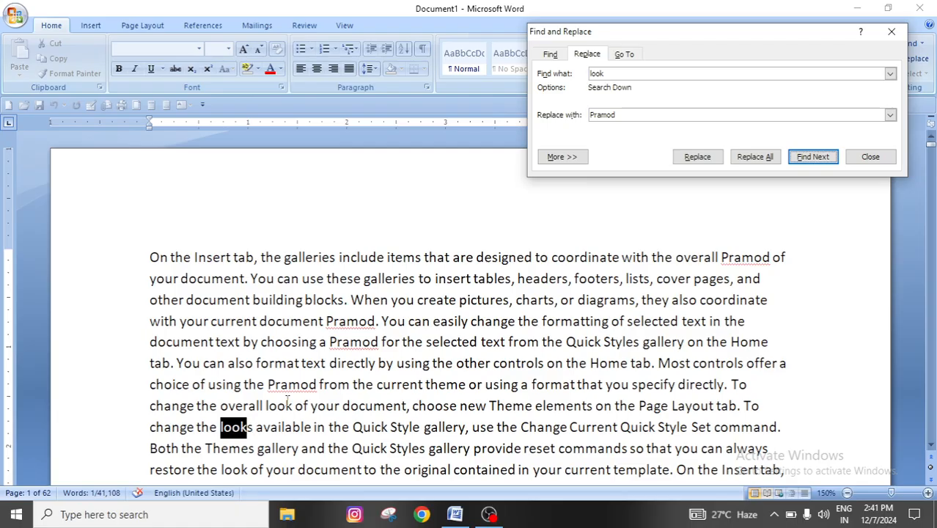
{"action": "left_click", "coordinate": [687, 157]}
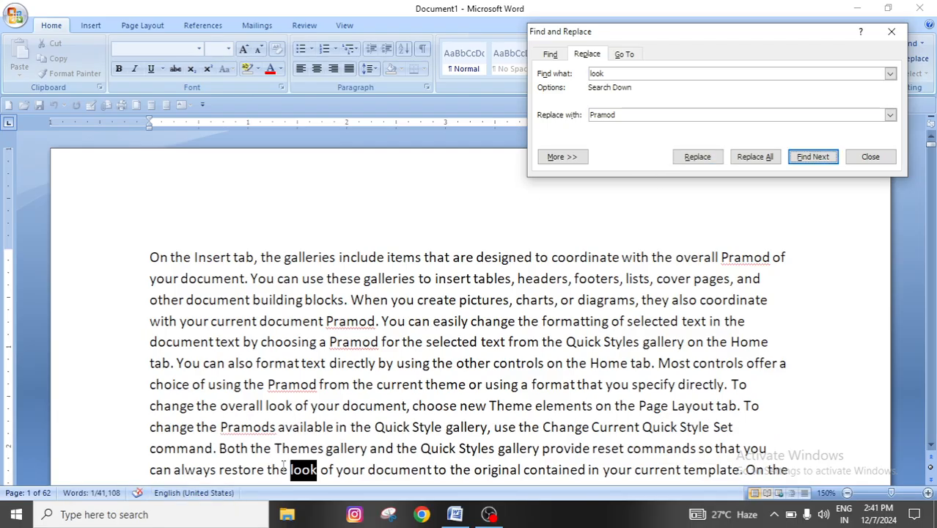
{"action": "scroll", "coordinate": [392, 450], "scroll_direction": "down", "scroll_amount": 3}
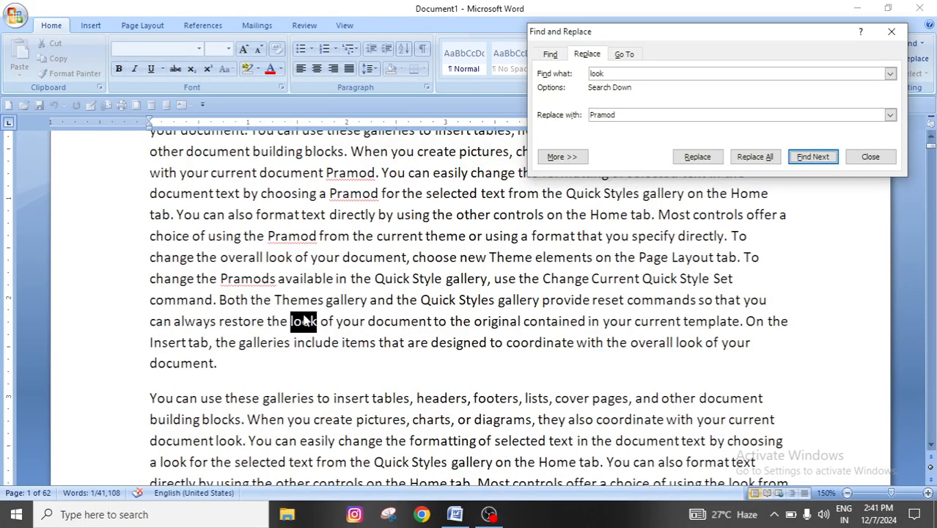
{"action": "left_click", "coordinate": [811, 164]}
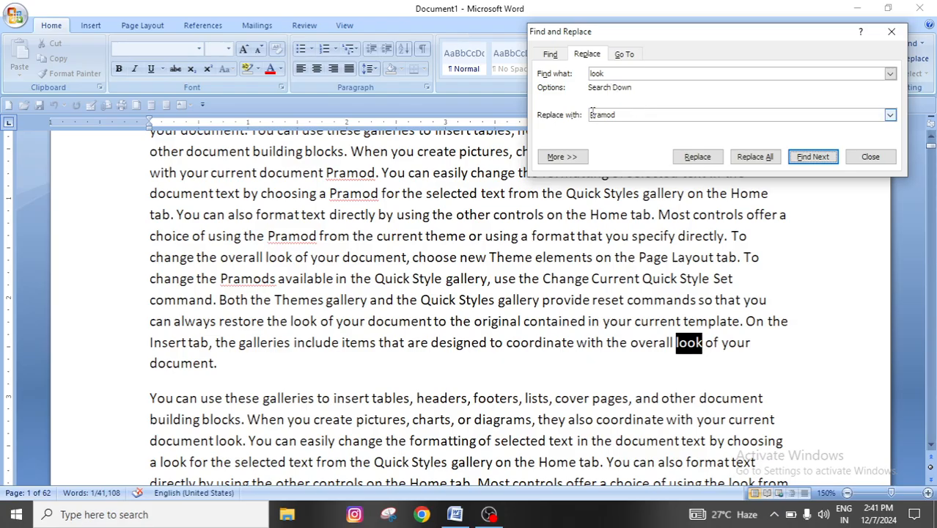
Replace all remaining occurrences of "look", continuing from the document's beginning, then close the dialog and review the replaced text.
{"action": "left_click", "coordinate": [765, 160]}
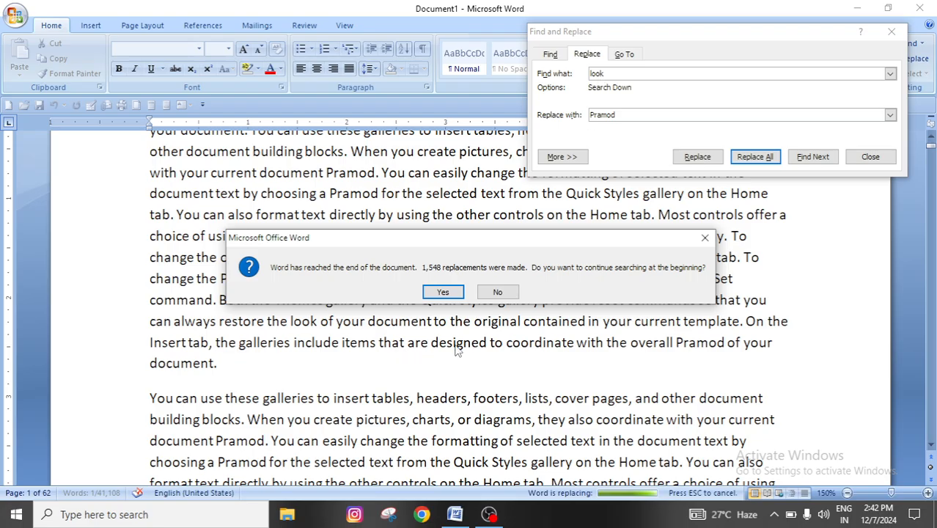
{"action": "left_click", "coordinate": [442, 292]}
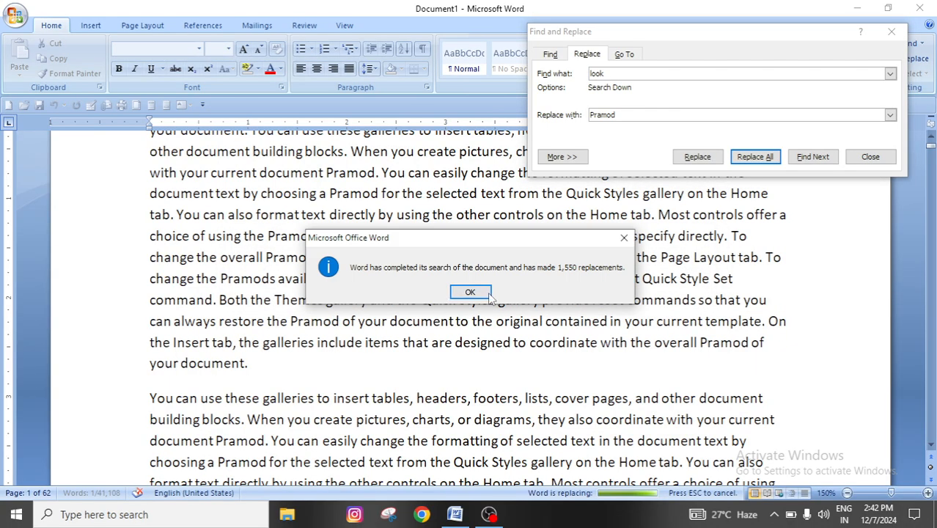
{"action": "left_click", "coordinate": [478, 292]}
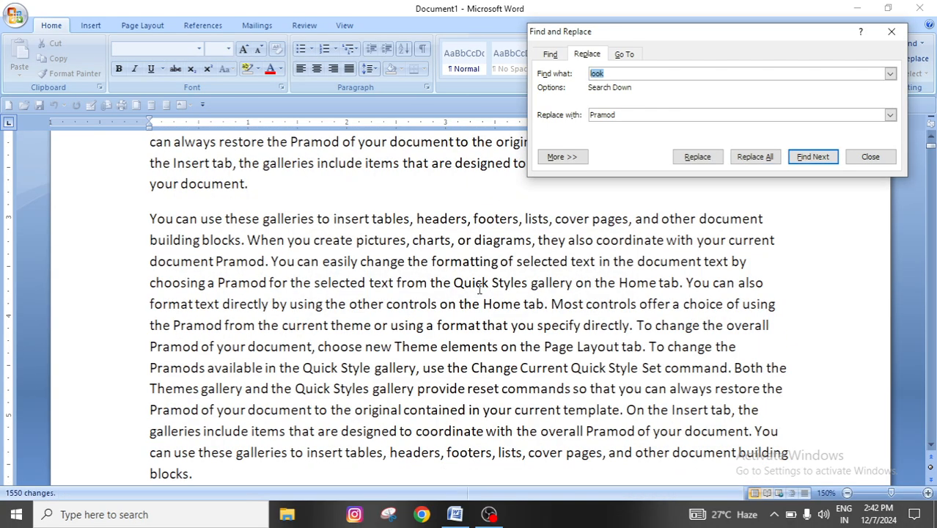
{"action": "left_click", "coordinate": [891, 33]}
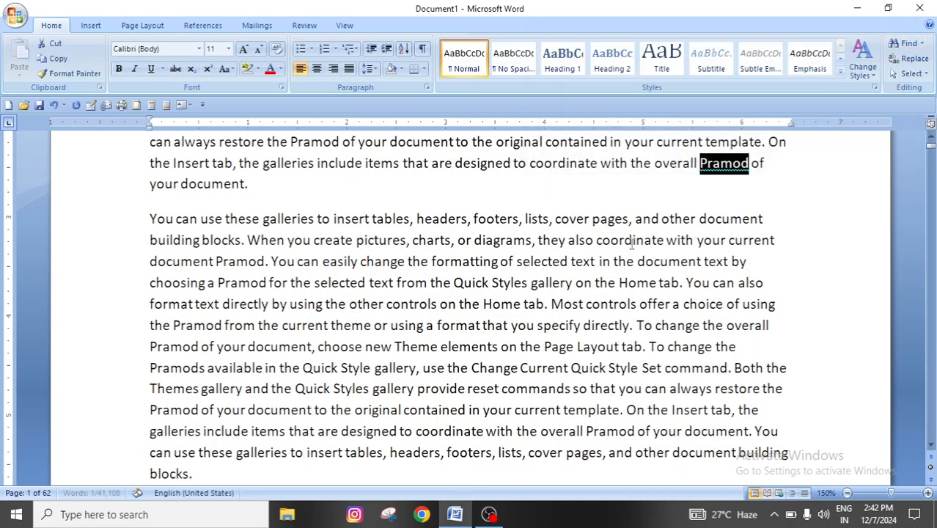
{"action": "scroll", "coordinate": [526, 318], "scroll_direction": "up", "scroll_amount": 5}
{"action": "left_click", "coordinate": [526, 319]}
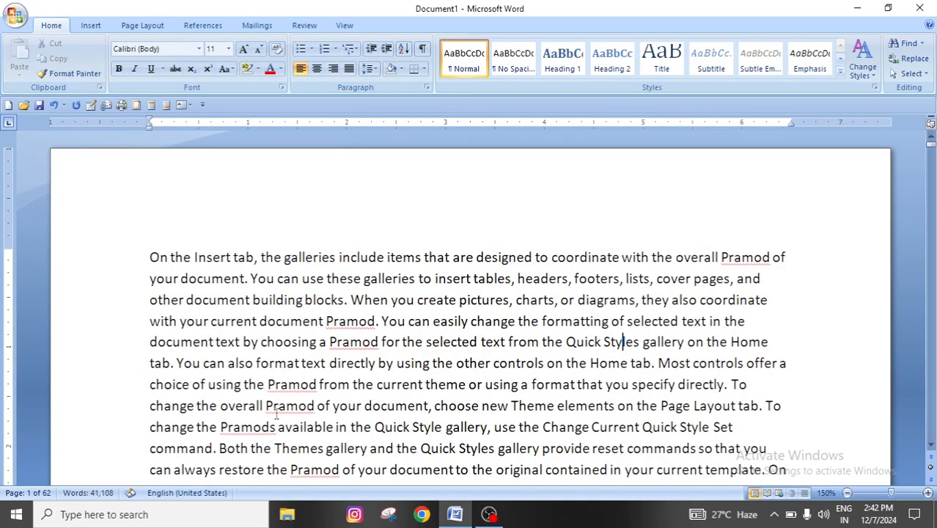
{"action": "scroll", "coordinate": [491, 377], "scroll_direction": "down", "scroll_amount": 10}
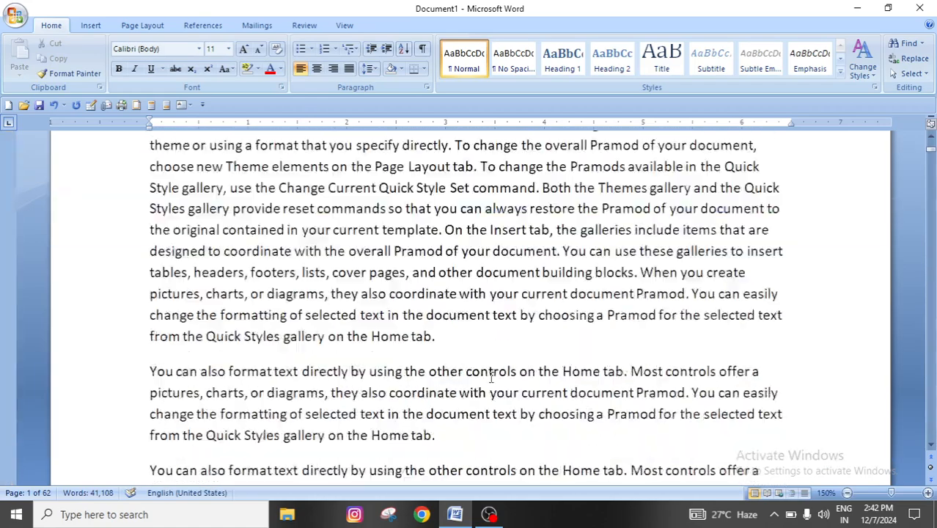
{"action": "scroll", "coordinate": [491, 377], "scroll_direction": "down", "scroll_amount": 12}
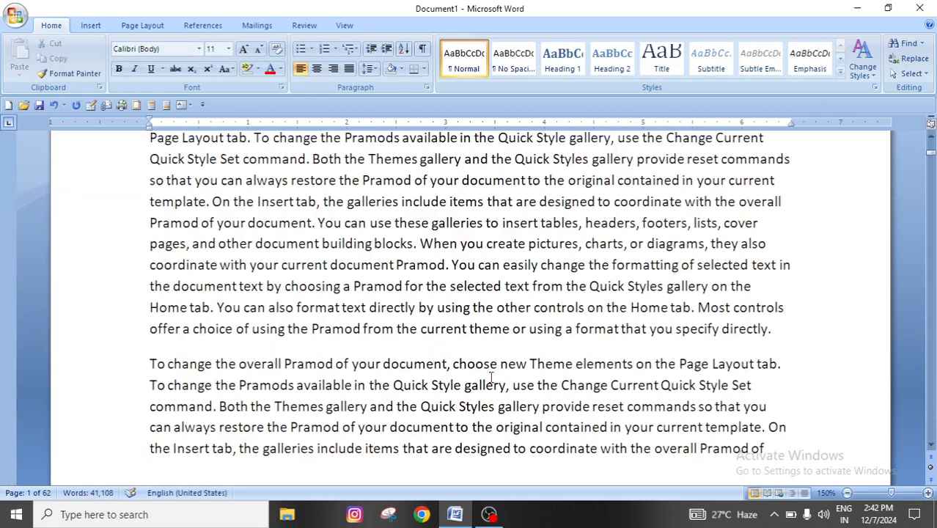
Look through the first pages of the document to check the replaced words, returning to the document's beginning.
{"action": "scroll", "coordinate": [491, 377], "scroll_direction": "down", "scroll_amount": 12}
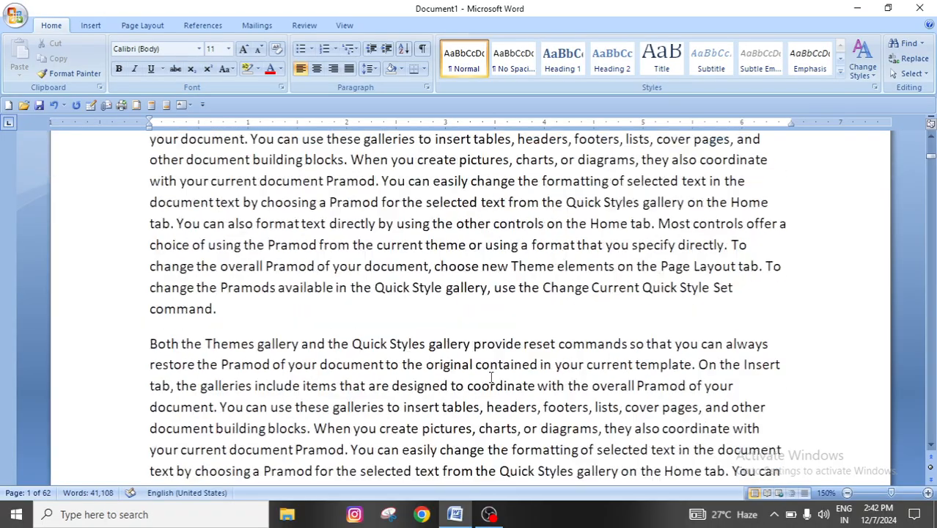
{"action": "scroll", "coordinate": [491, 377], "scroll_direction": "down", "scroll_amount": 10}
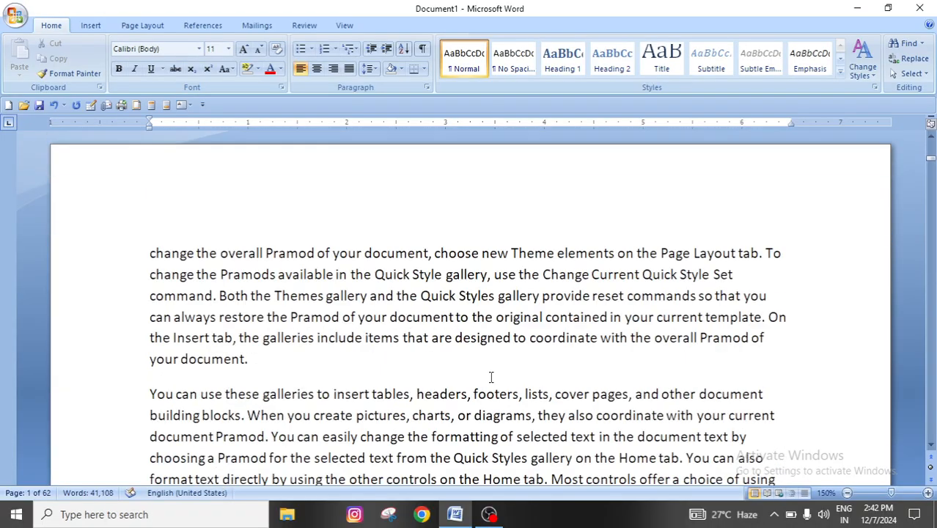
{"action": "scroll", "coordinate": [491, 377], "scroll_direction": "down", "scroll_amount": 8}
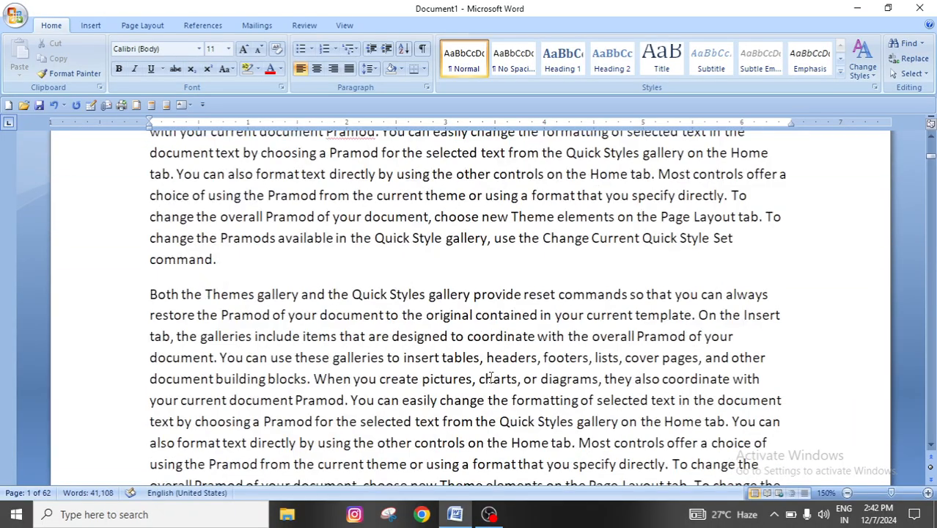
{"action": "scroll", "coordinate": [491, 378], "scroll_direction": "up", "scroll_amount": 2}
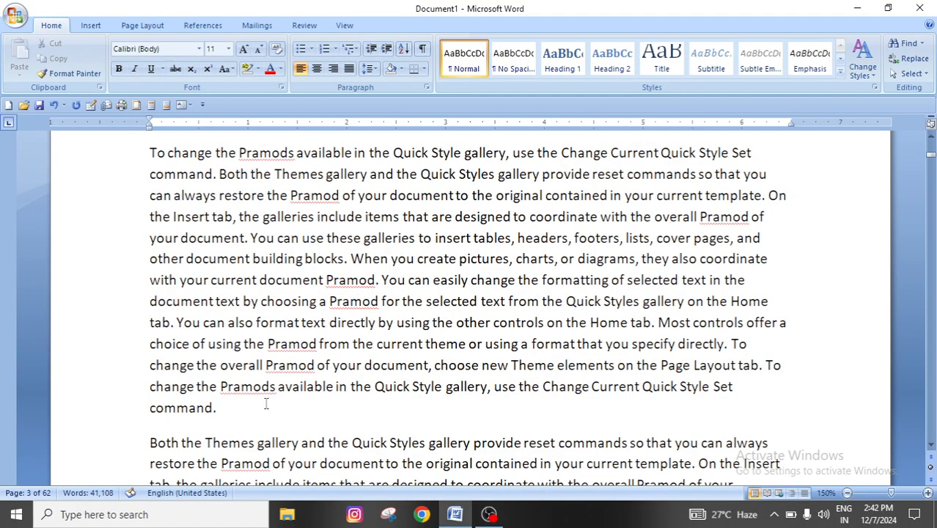
{"action": "scroll", "coordinate": [377, 368], "scroll_direction": "down", "scroll_amount": 3}
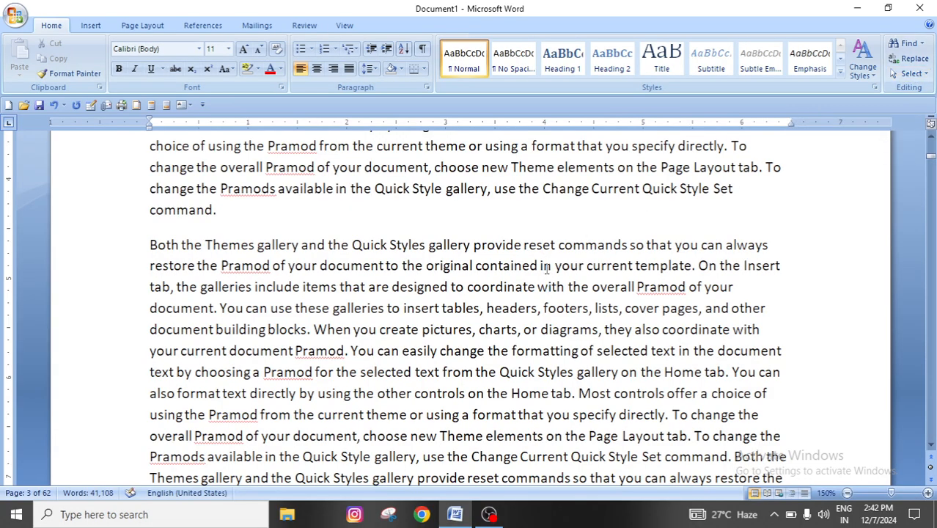
{"action": "scroll", "coordinate": [546, 268], "scroll_direction": "up", "scroll_amount": 15}
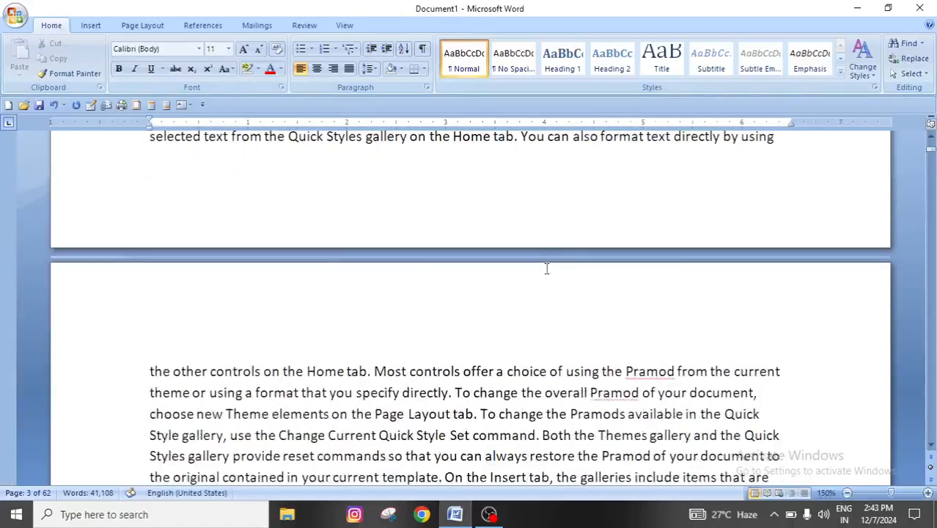
{"action": "scroll", "coordinate": [546, 268], "scroll_direction": "up", "scroll_amount": 8}
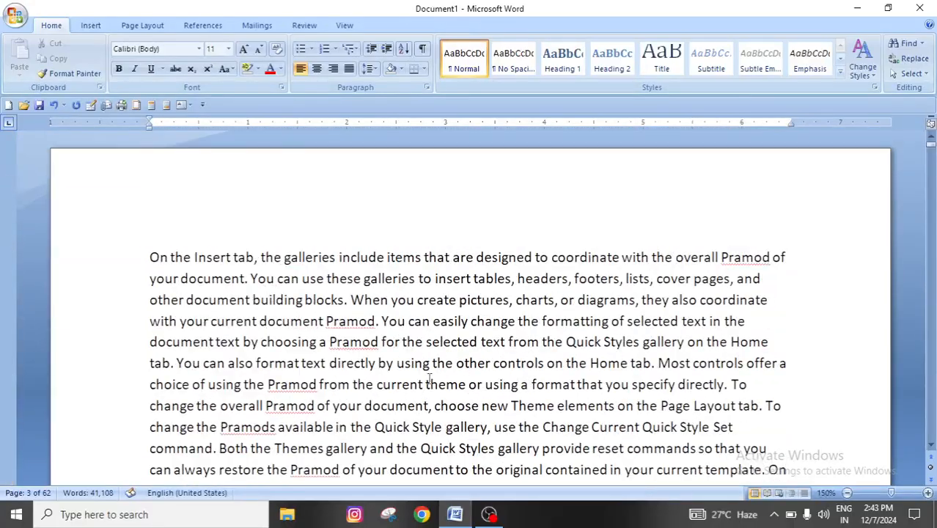
Select the entire document's text directly from the first page, and clear the selection.
{"action": "key", "text": "ctrl+a"}
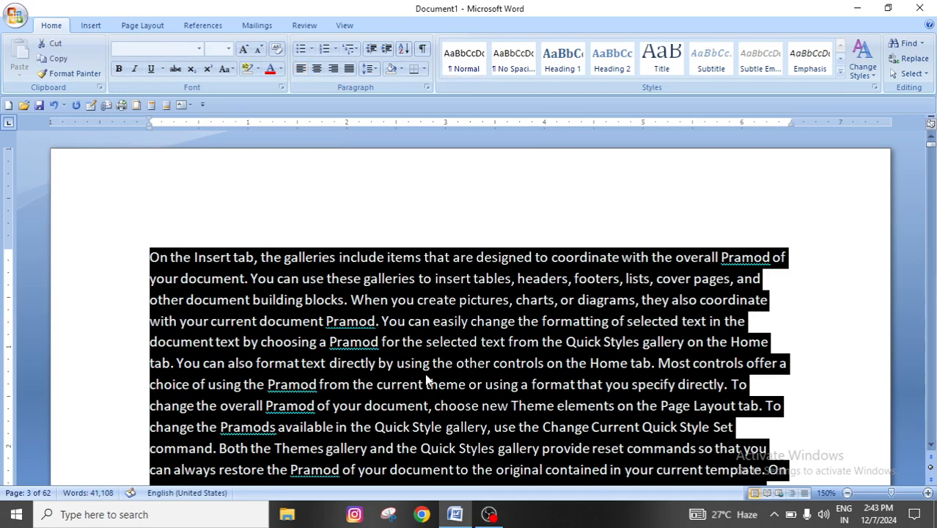
{"action": "left_click", "coordinate": [493, 363]}
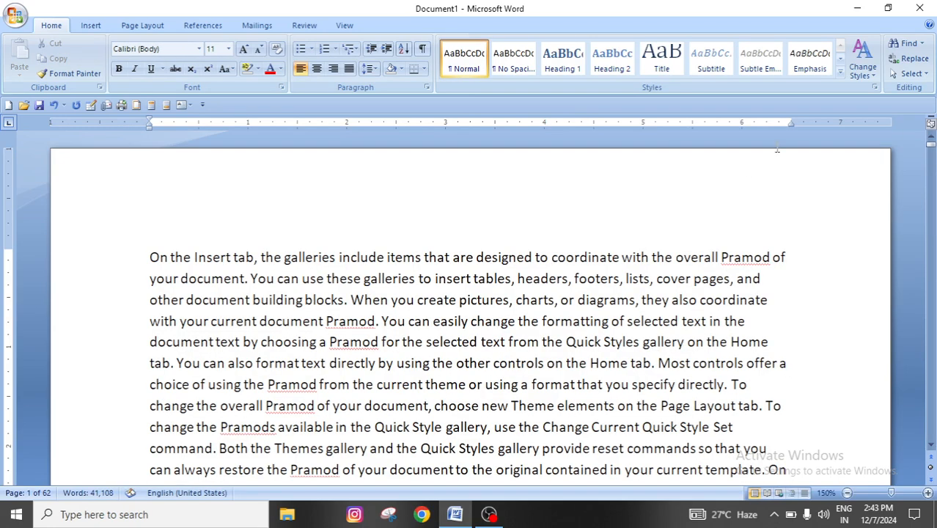
Select the whole document with the Select All command, review the selection across several pages, and clear it.
{"action": "left_click", "coordinate": [909, 74]}
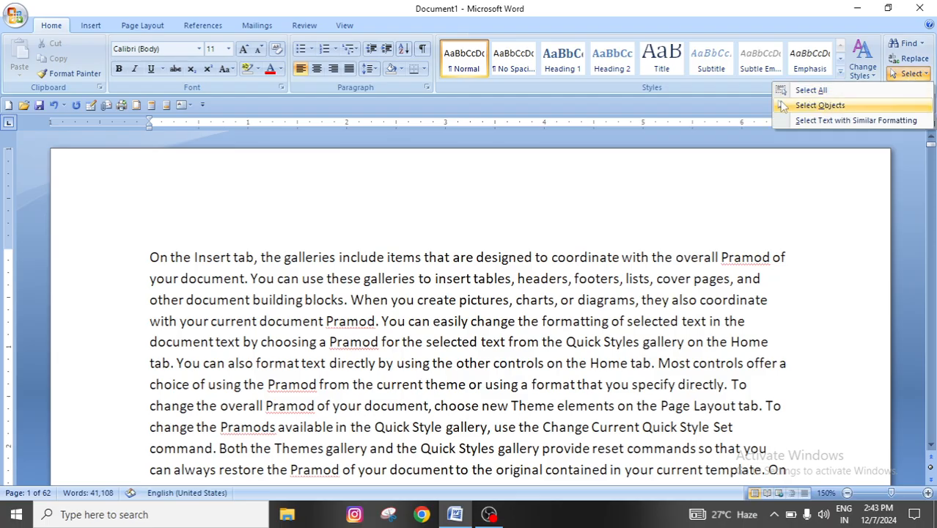
{"action": "left_click", "coordinate": [808, 89]}
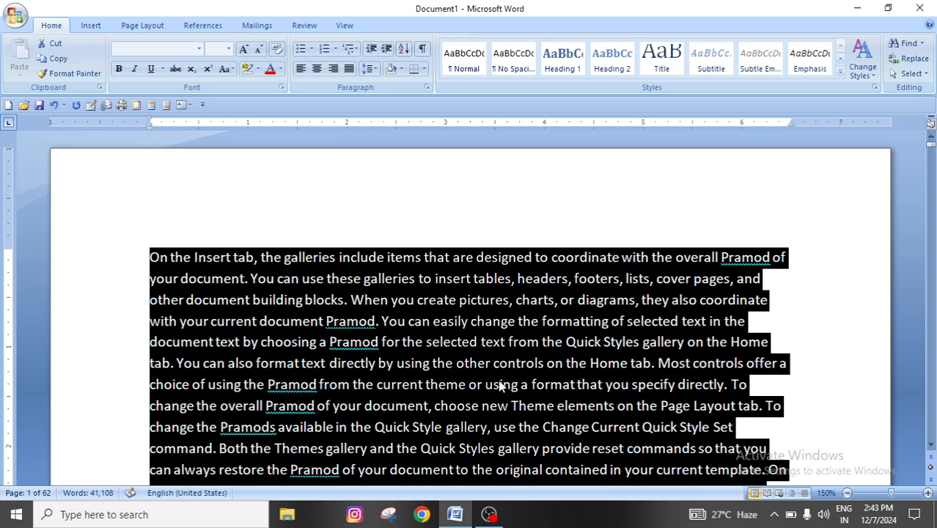
{"action": "scroll", "coordinate": [500, 386], "scroll_direction": "down", "scroll_amount": 15}
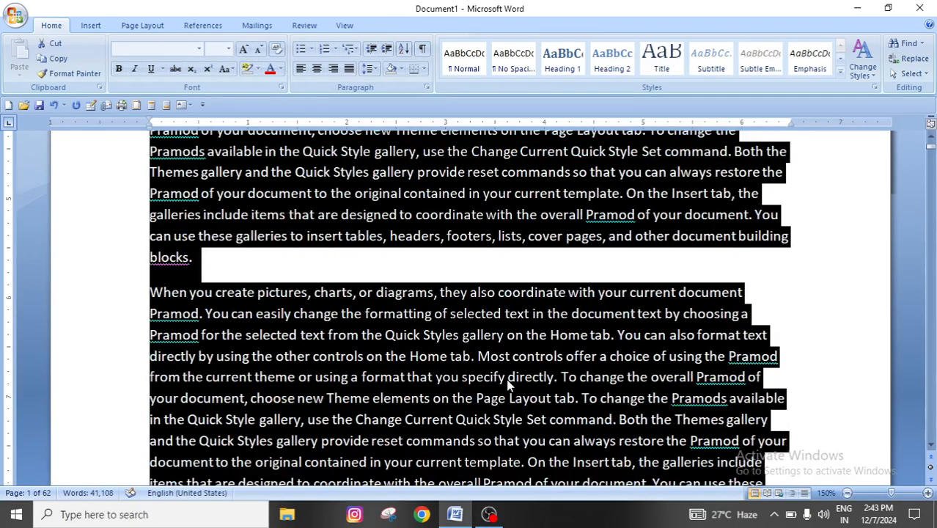
{"action": "left_click", "coordinate": [909, 74]}
{"action": "left_click", "coordinate": [810, 89]}
{"action": "scroll", "coordinate": [483, 296], "scroll_direction": "down", "scroll_amount": 3}
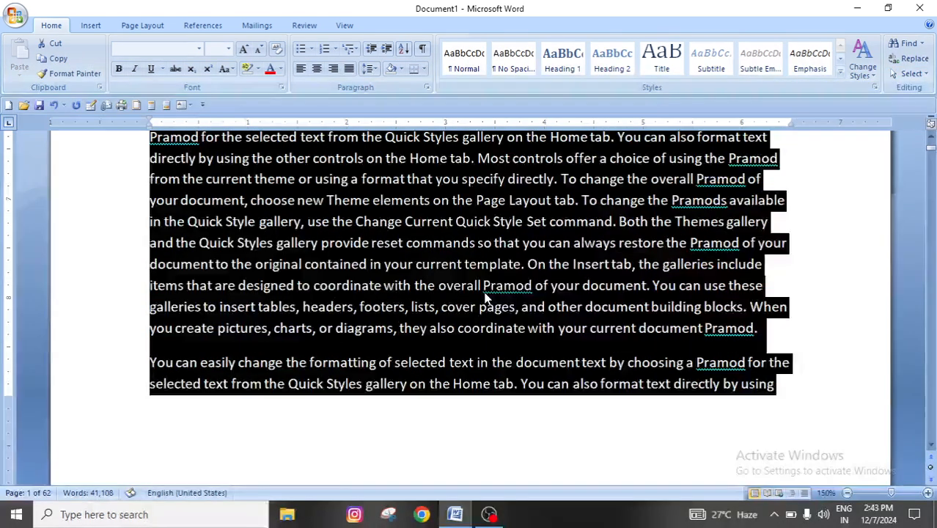
{"action": "scroll", "coordinate": [484, 297], "scroll_direction": "down", "scroll_amount": 12}
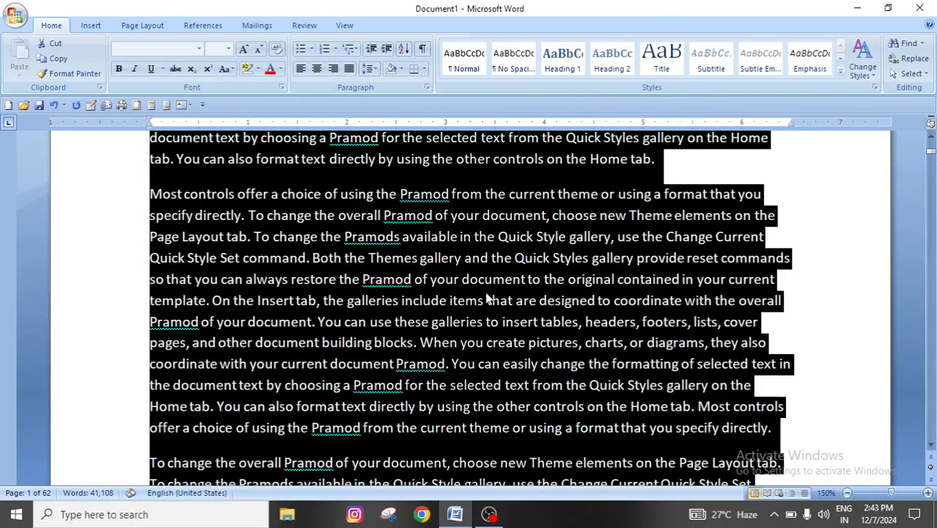
{"action": "scroll", "coordinate": [486, 297], "scroll_direction": "down", "scroll_amount": 12}
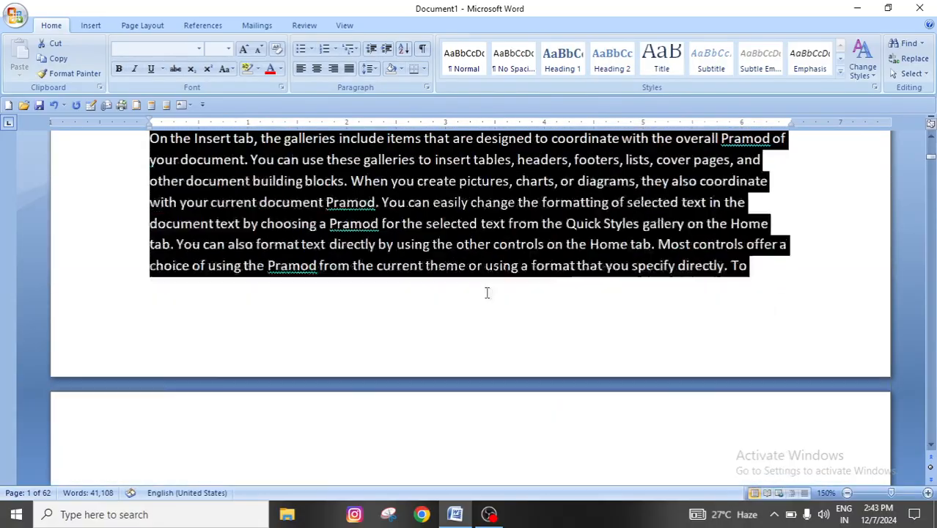
{"action": "scroll", "coordinate": [486, 293], "scroll_direction": "down", "scroll_amount": 12}
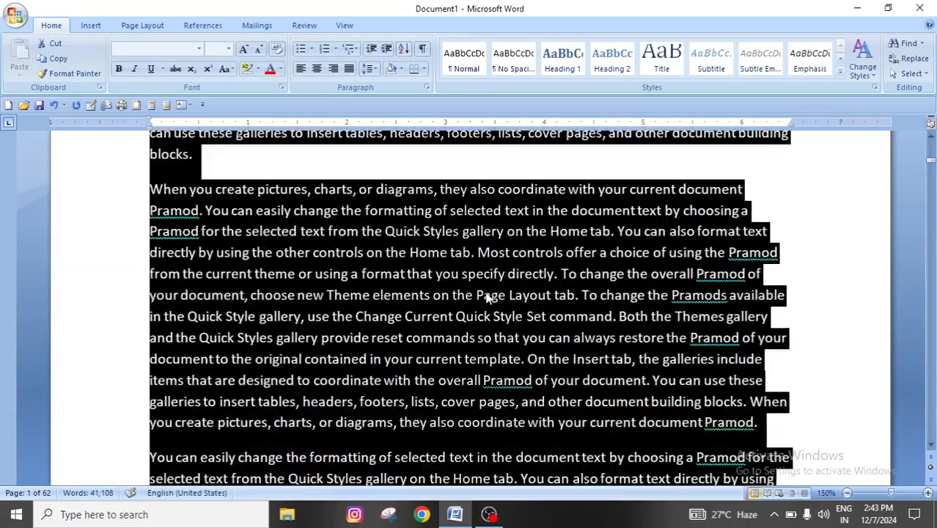
{"action": "scroll", "coordinate": [486, 296], "scroll_direction": "down", "scroll_amount": 12}
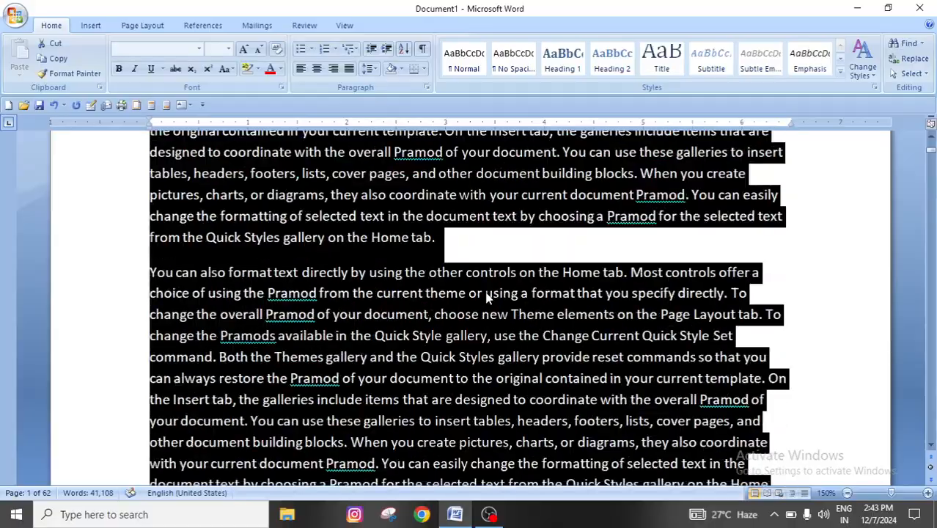
{"action": "scroll", "coordinate": [486, 297], "scroll_direction": "down", "scroll_amount": 6}
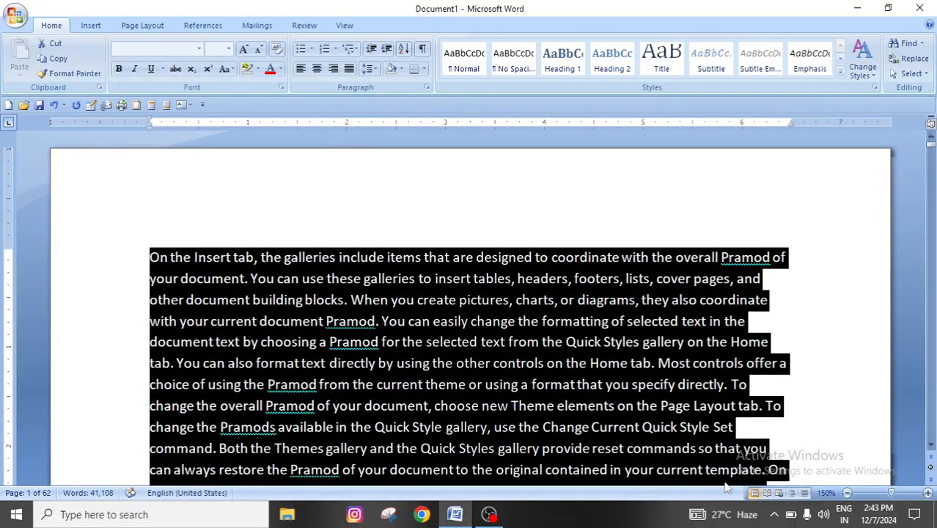
{"action": "left_click", "coordinate": [616, 417]}
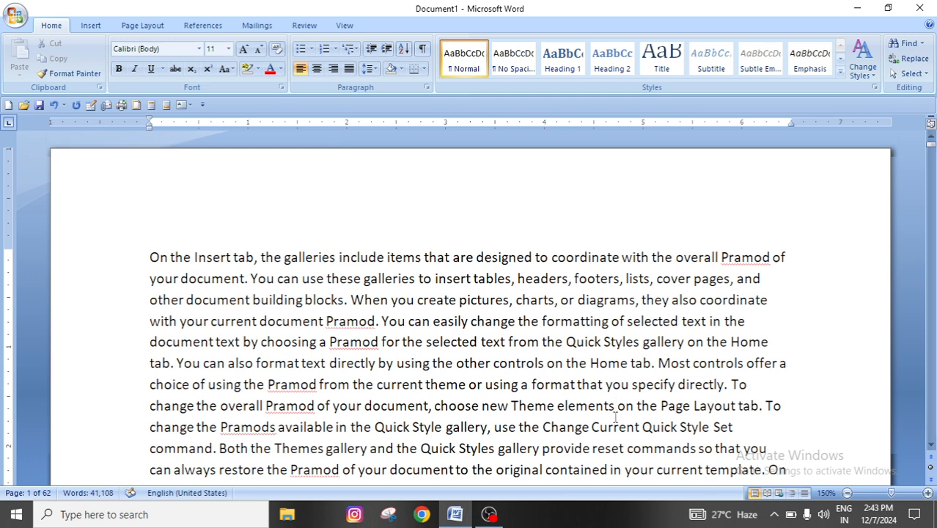
Repeat Select All, check the selected text lower on the first page, and deselect it by placing the cursor there.
{"action": "left_click", "coordinate": [910, 73]}
{"action": "left_click", "coordinate": [811, 89]}
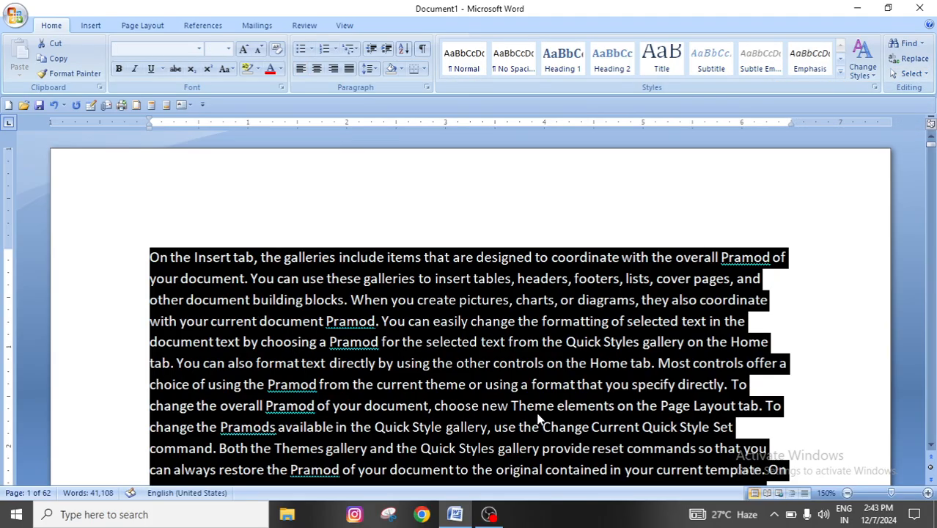
{"action": "scroll", "coordinate": [547, 421], "scroll_direction": "down", "scroll_amount": 10}
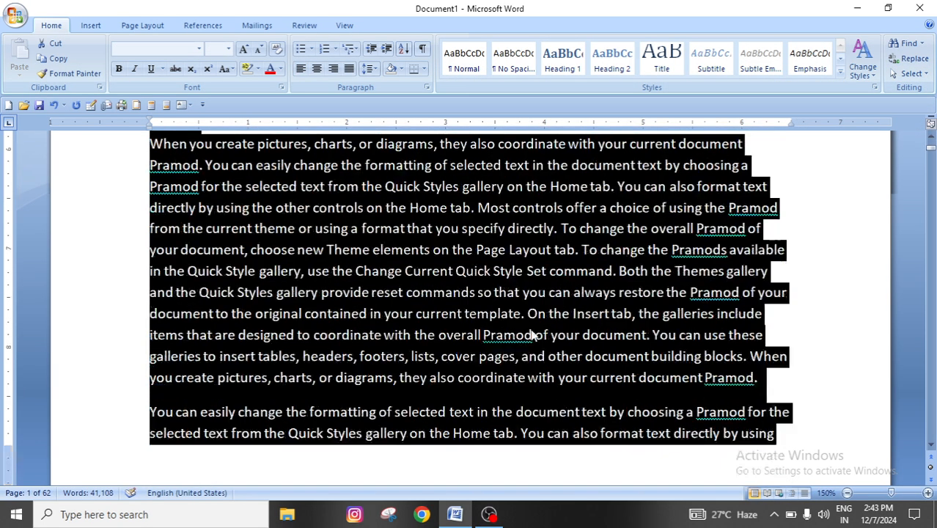
{"action": "left_click", "coordinate": [533, 335]}
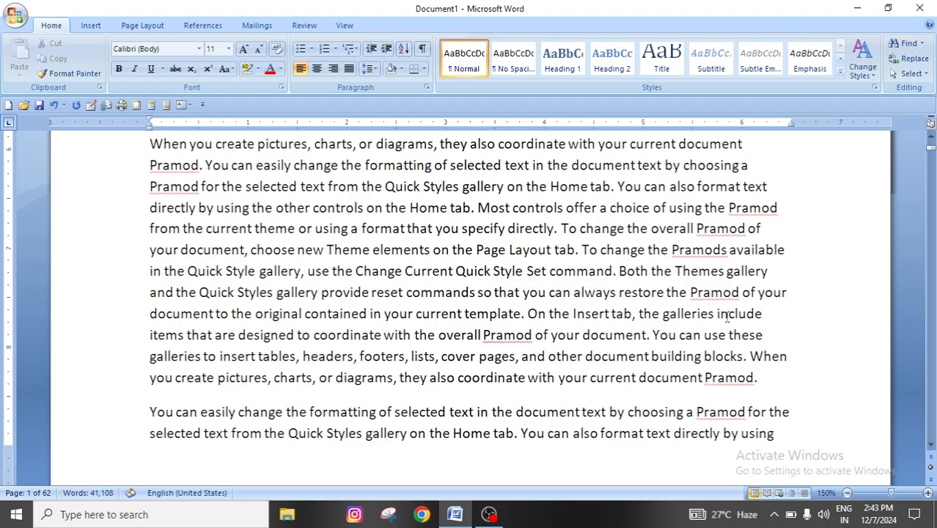
{"action": "left_click", "coordinate": [910, 73]}
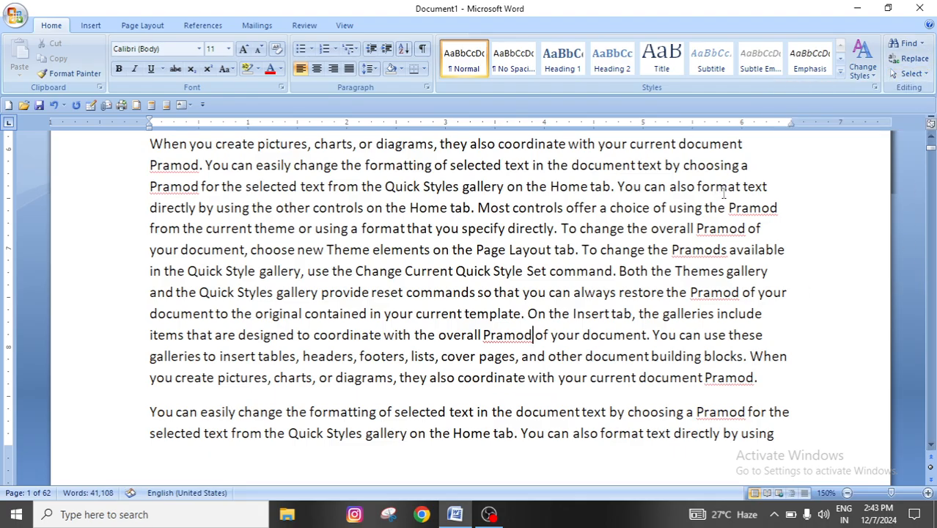